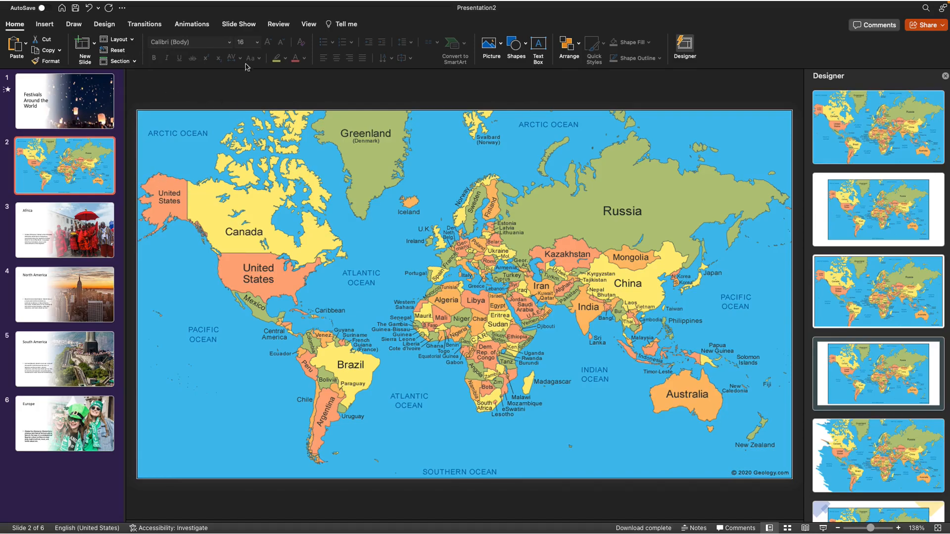
# Draw a closed freeform shape around mainland North America on the world map, about 8.38 cm high and 7.93 cm wide
pyautogui.click(524, 45)
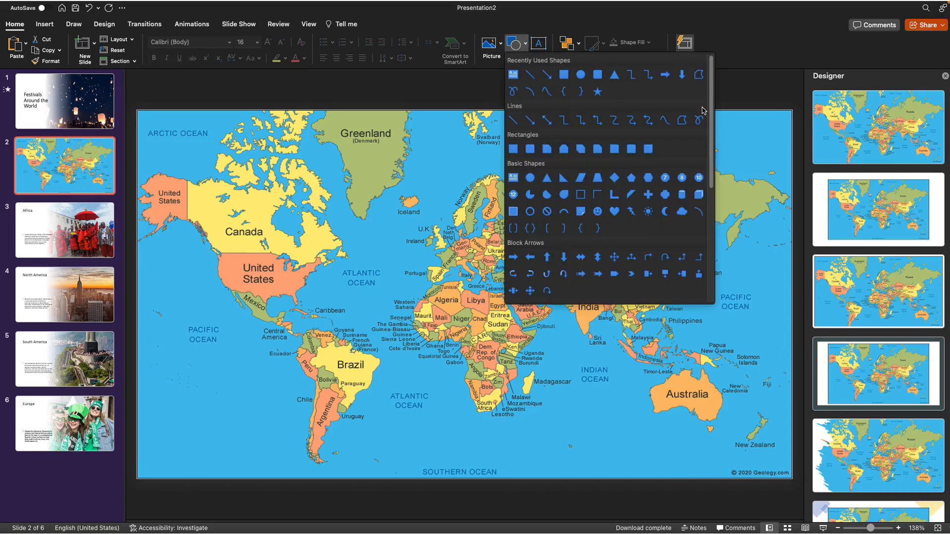
pyautogui.click(698, 75)
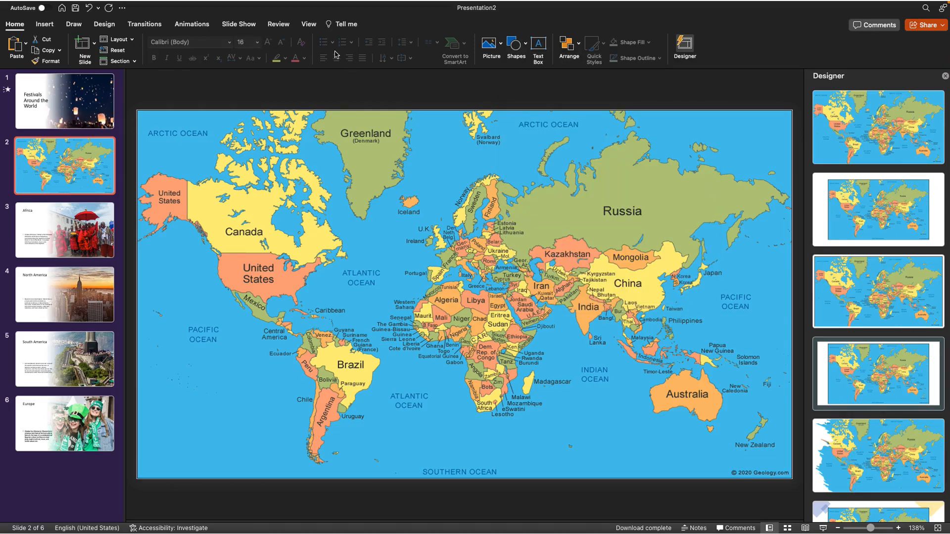
pyautogui.click(525, 51)
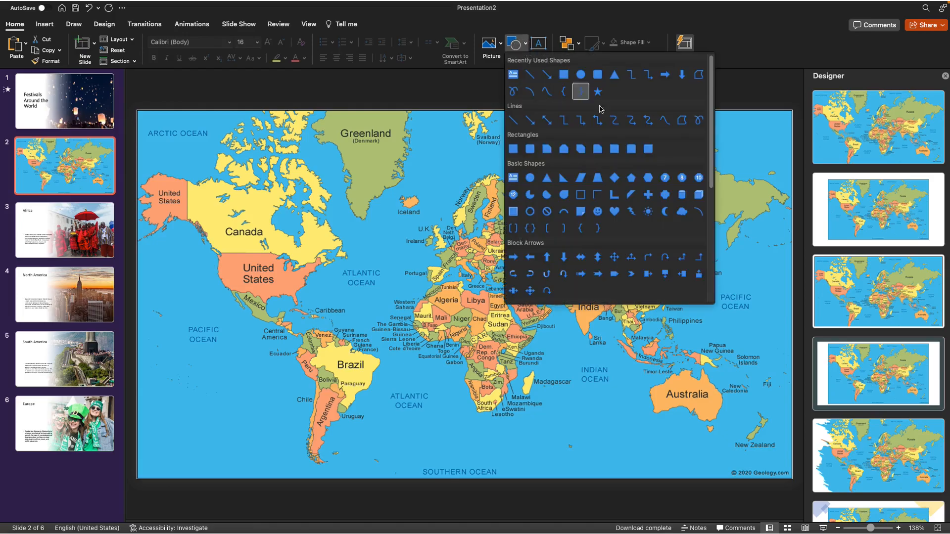
pyautogui.click(698, 76)
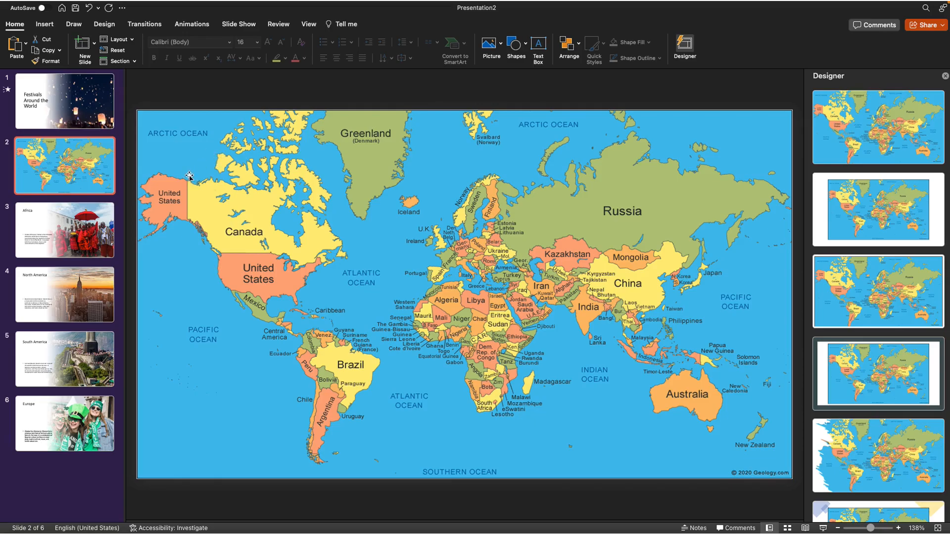
pyautogui.moveTo(190, 184)
pyautogui.mouseDown()
pyautogui.moveTo(205, 204)
pyautogui.moveTo(190, 183)
pyautogui.mouseUp()
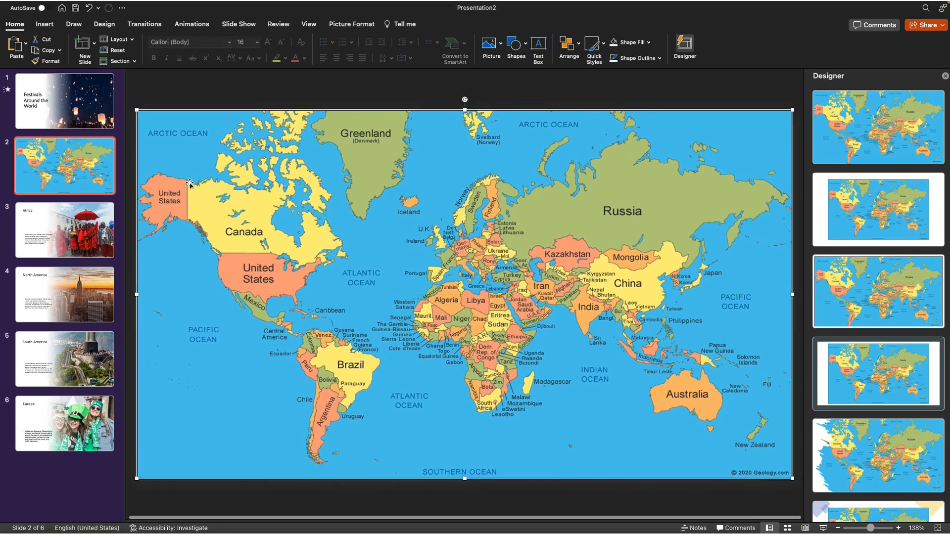
pyautogui.click(516, 46)
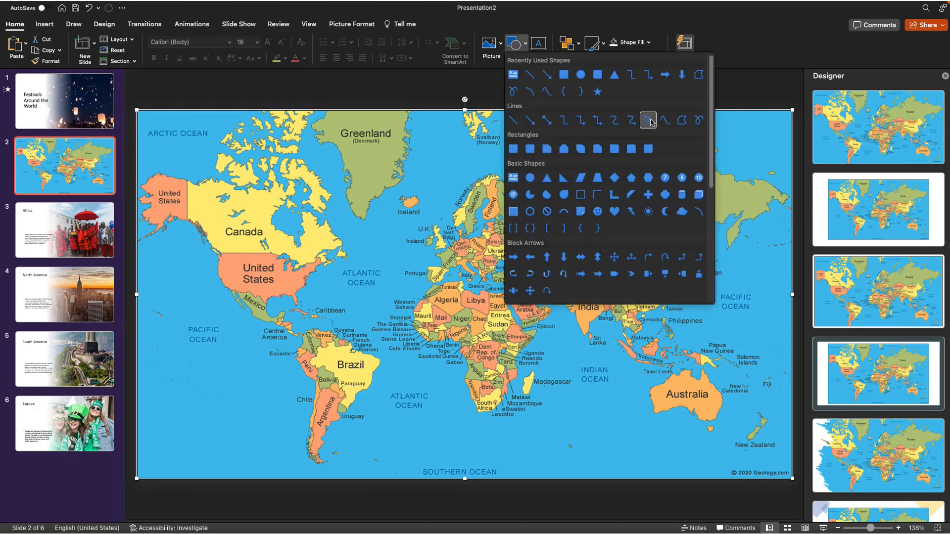
pyautogui.click(699, 70)
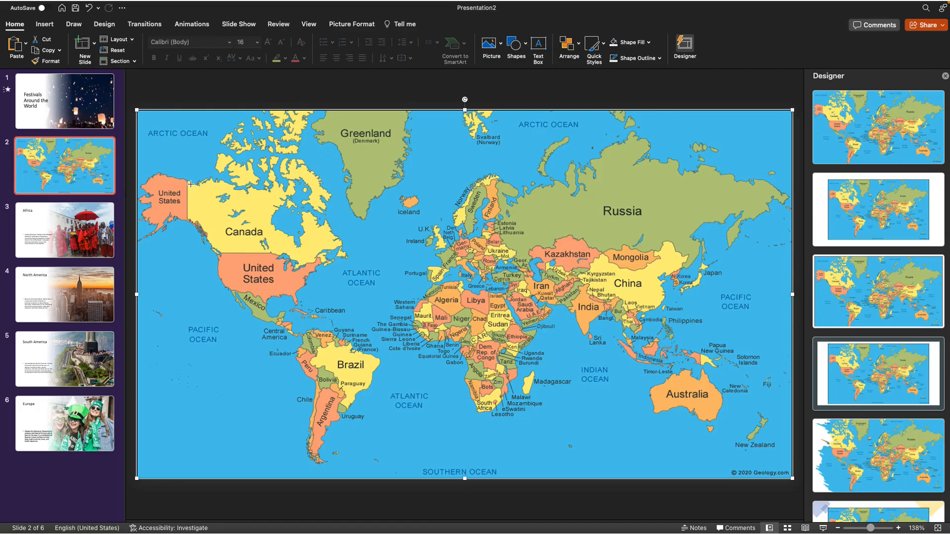
pyautogui.moveTo(190, 183)
pyautogui.mouseDown()
pyautogui.moveTo(196, 228)
pyautogui.moveTo(237, 309)
pyautogui.moveTo(292, 323)
pyautogui.moveTo(341, 236)
pyautogui.moveTo(325, 203)
pyautogui.moveTo(259, 167)
pyautogui.moveTo(206, 170)
pyautogui.moveTo(189, 182)
pyautogui.mouseUp()
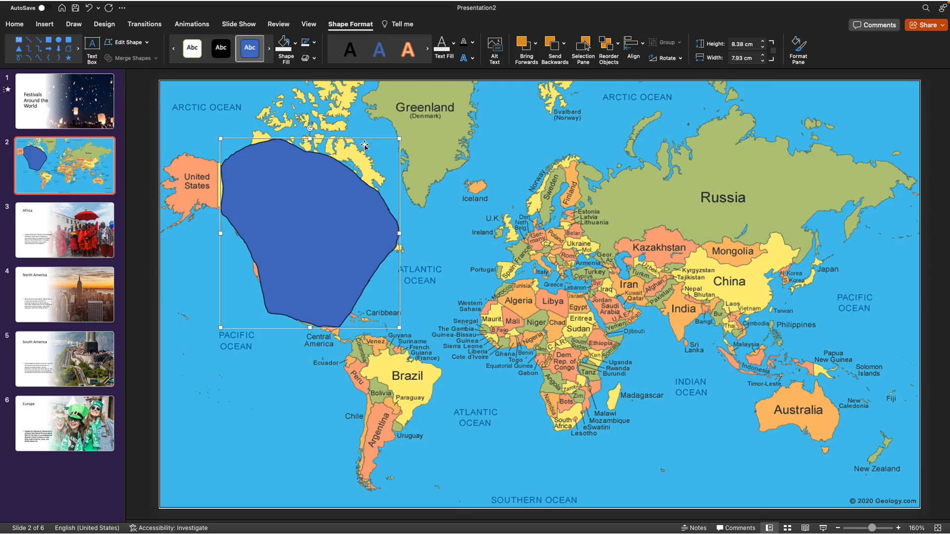
# Set the North America shape to no fill, leaving only its outline over the map
pyautogui.click(295, 43)
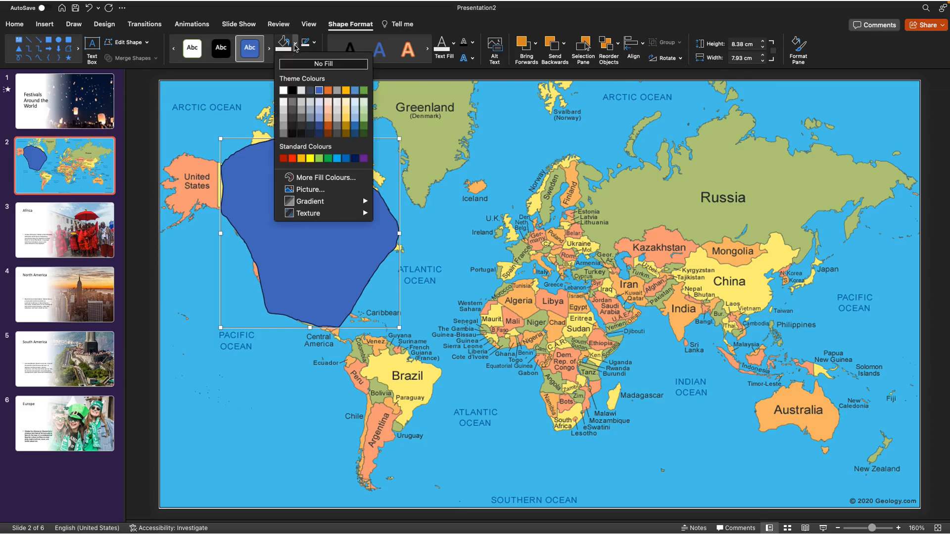
pyautogui.click(313, 64)
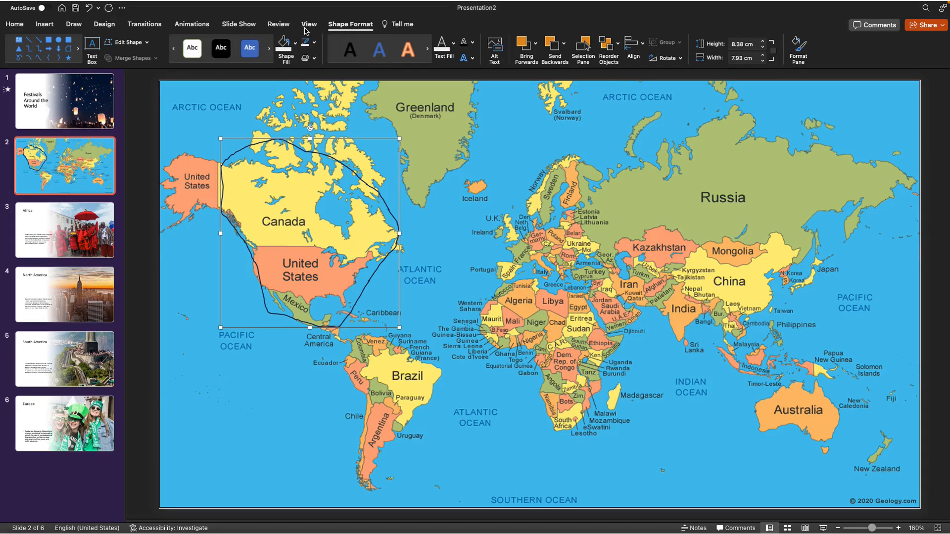
pyautogui.click(399, 418)
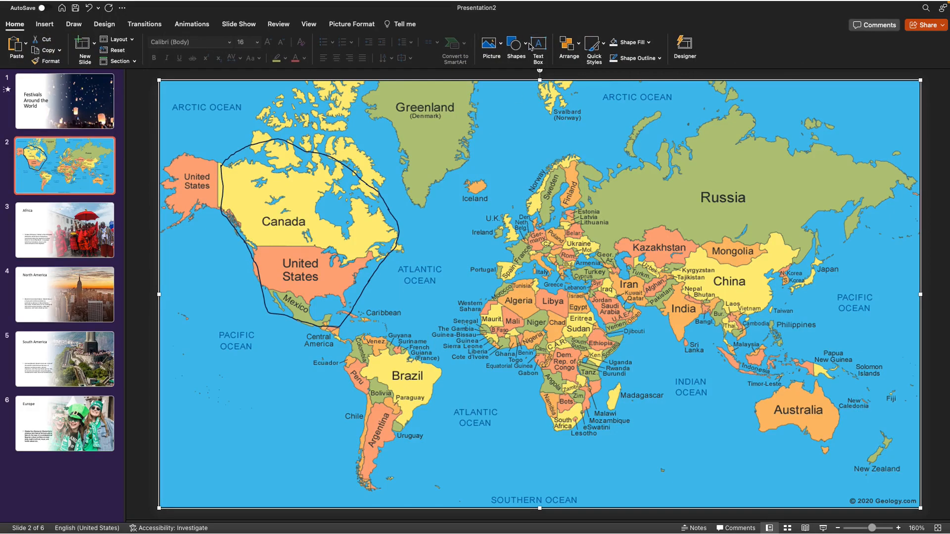
# Draw a closed freeform outline around South America on the map, about 6.78 cm high and 4.27 cm wide
pyautogui.click(516, 44)
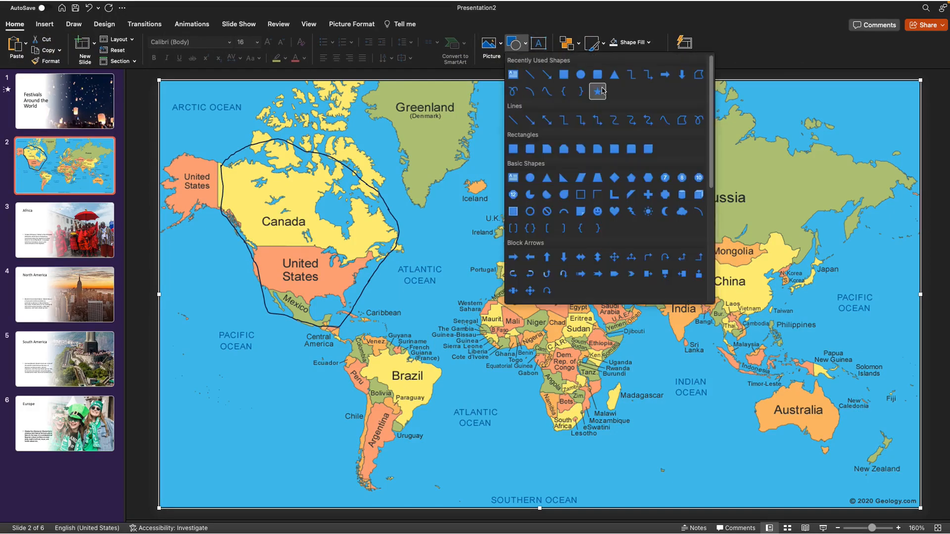
pyautogui.click(695, 74)
pyautogui.moveTo(347, 338)
pyautogui.mouseDown()
pyautogui.moveTo(366, 408)
pyautogui.moveTo(357, 473)
pyautogui.moveTo(375, 487)
pyautogui.moveTo(387, 447)
pyautogui.moveTo(420, 416)
pyautogui.moveTo(440, 373)
pyautogui.moveTo(435, 362)
pyautogui.moveTo(359, 341)
pyautogui.mouseUp()
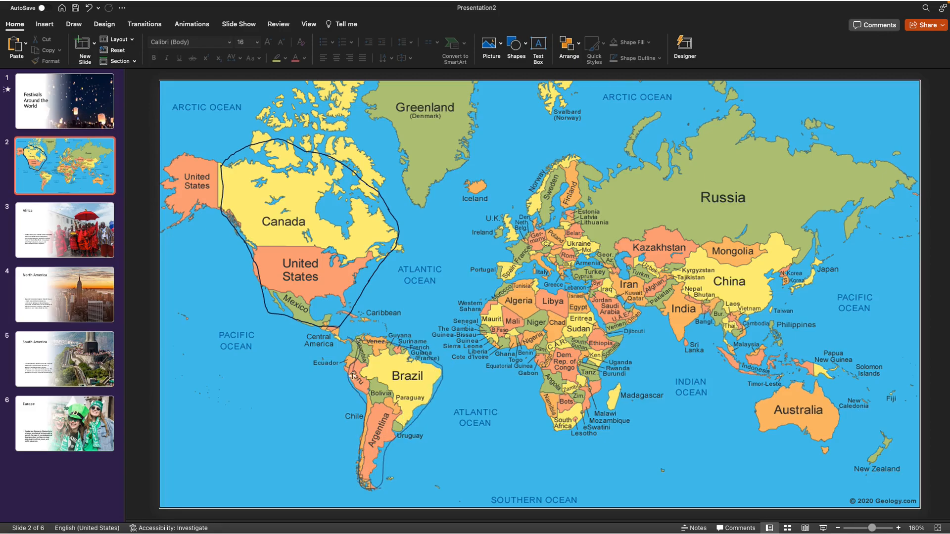
pyautogui.click(359, 341)
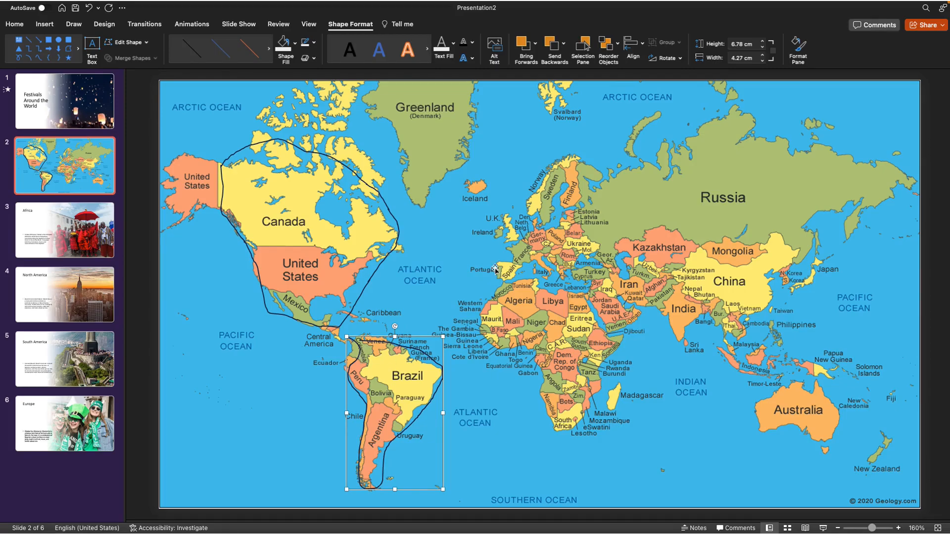
pyautogui.moveTo(427, 188); pyautogui.dragTo(462, 171)
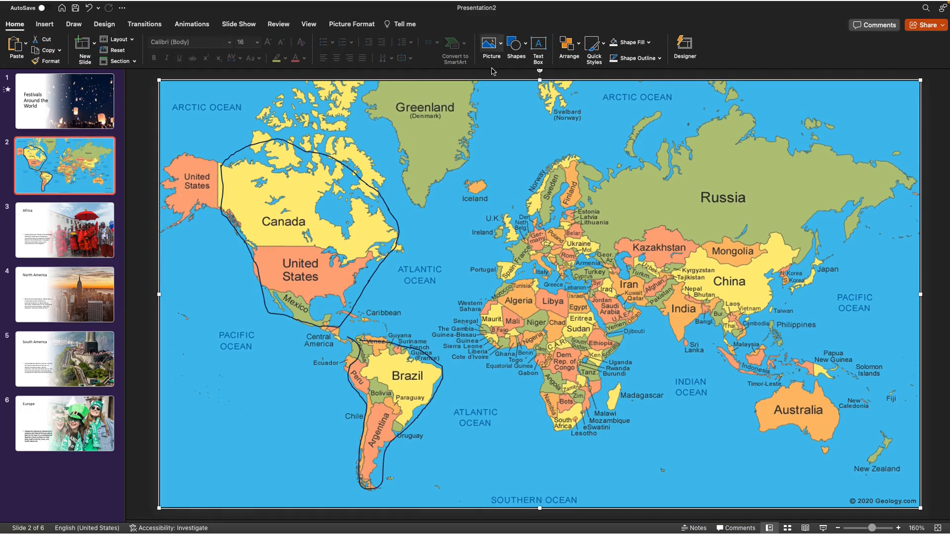
# Draw a closed freeform outline around Africa on the map, about 6.71 cm high and 6.55 cm wide
pyautogui.click(525, 45)
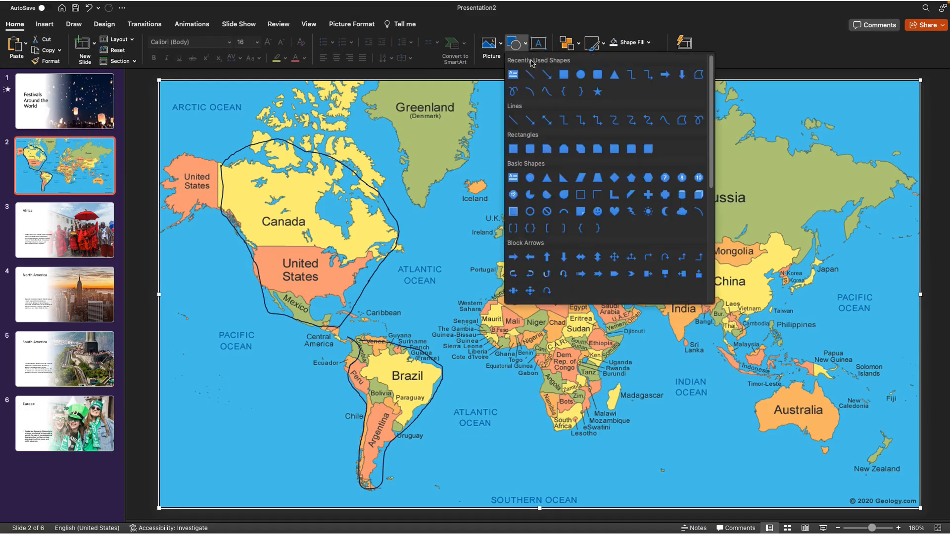
pyautogui.click(698, 74)
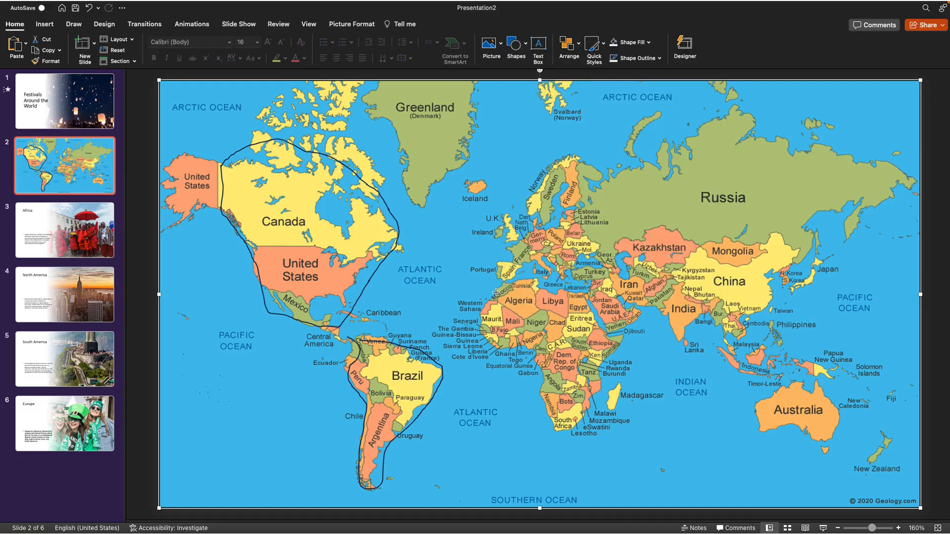
pyautogui.moveTo(495, 292)
pyautogui.mouseDown()
pyautogui.moveTo(474, 309)
pyautogui.moveTo(487, 343)
pyautogui.moveTo(531, 357)
pyautogui.moveTo(538, 401)
pyautogui.moveTo(574, 434)
pyautogui.moveTo(594, 411)
pyautogui.moveTo(618, 338)
pyautogui.moveTo(586, 296)
pyautogui.moveTo(554, 279)
pyautogui.moveTo(497, 290)
pyautogui.moveTo(550, 286)
pyautogui.mouseUp()
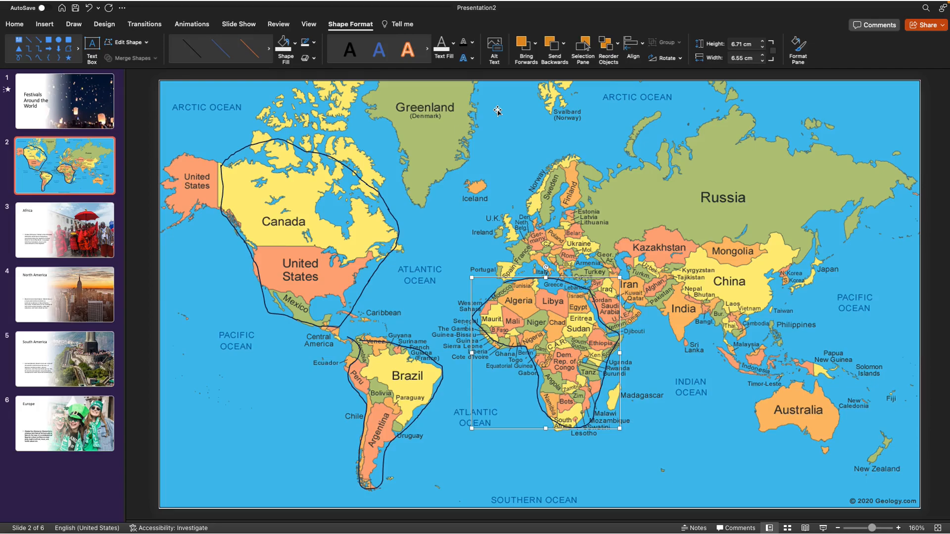
pyautogui.click(470, 91)
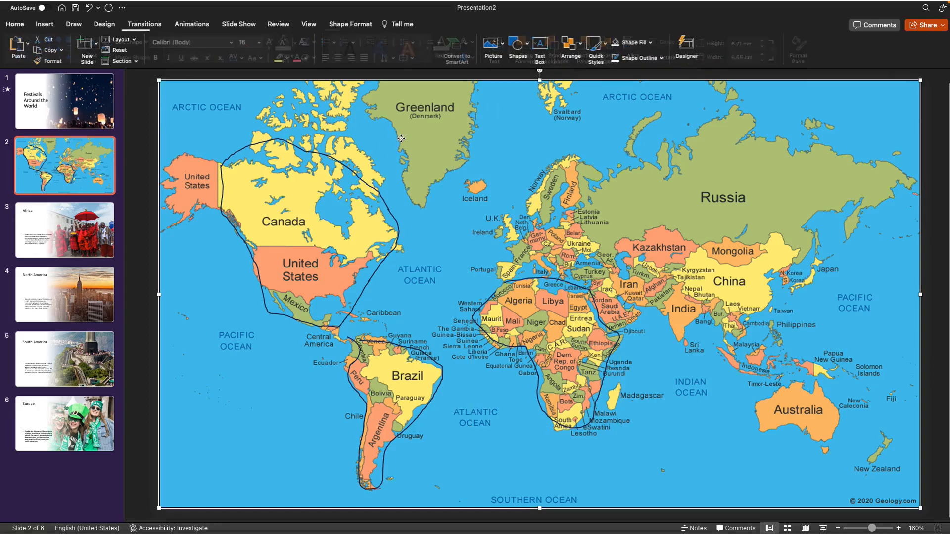
# Try to draw a freeform outline around Europe, about 3.3 cm high and 4.9 cm wide
pyautogui.click(515, 45)
pyautogui.click(699, 74)
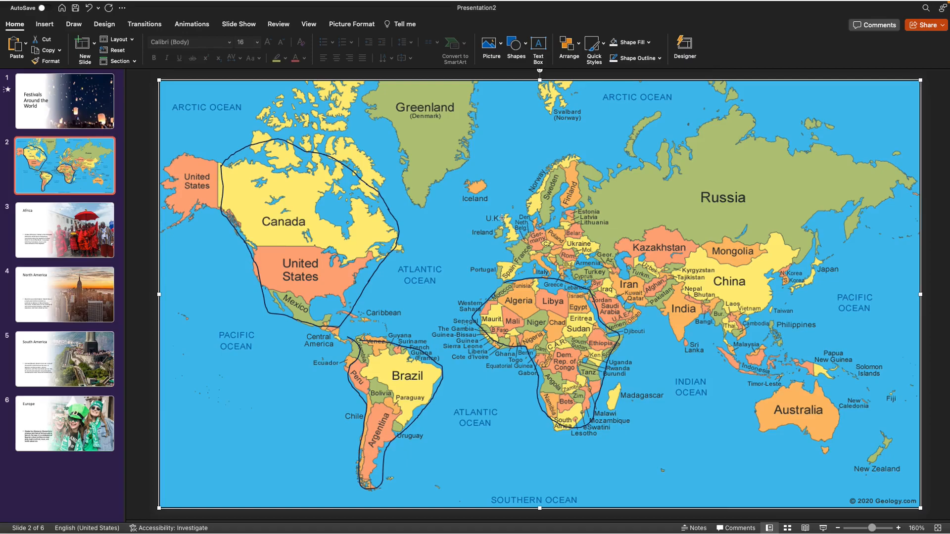
pyautogui.moveTo(501, 213)
pyautogui.mouseDown()
pyautogui.moveTo(606, 237)
pyautogui.moveTo(598, 265)
pyautogui.moveTo(578, 275)
pyautogui.moveTo(513, 281)
pyautogui.moveTo(563, 265)
pyautogui.mouseUp()
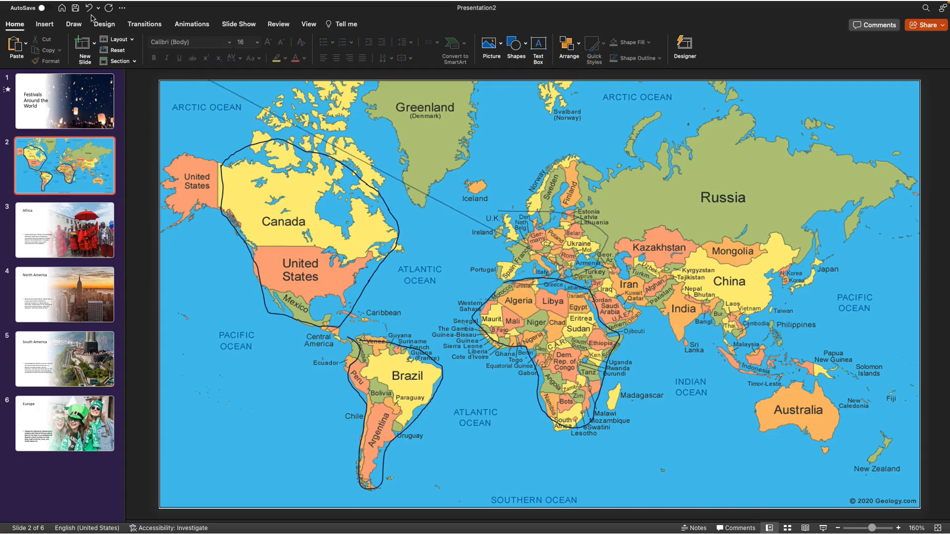
pyautogui.press('Escape')
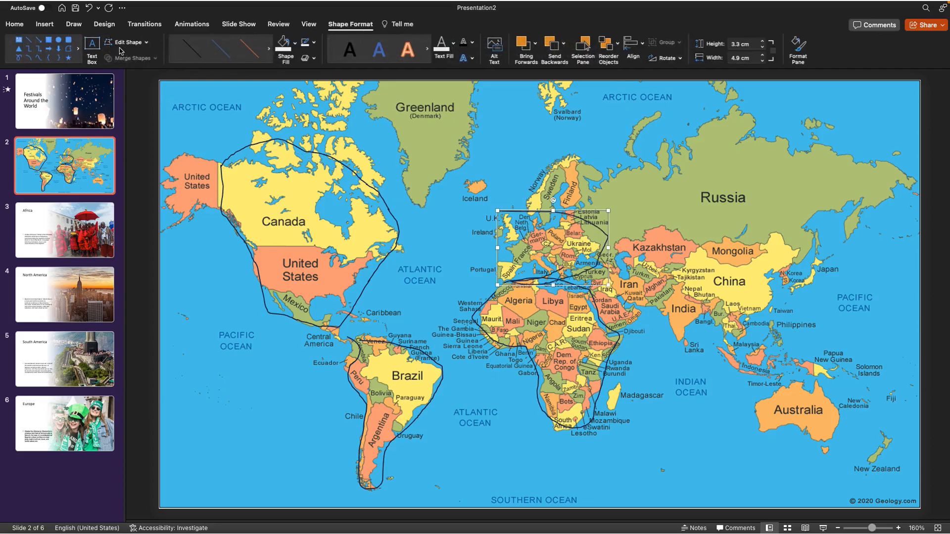
pyautogui.click(89, 7)
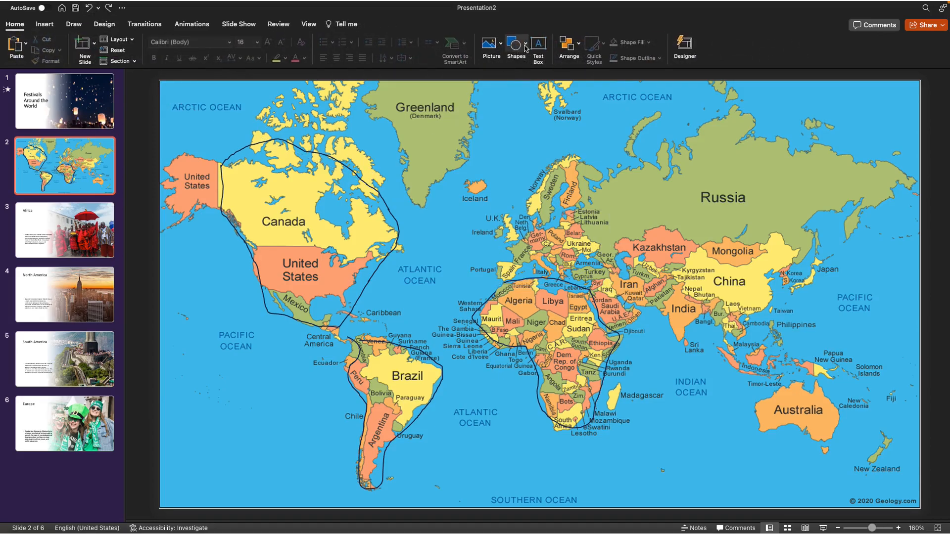
# Draw a closed freeform outline around Europe on the map, about 2.69 cm high and 5.18 cm wide
pyautogui.click(525, 48)
pyautogui.click(698, 72)
pyautogui.moveTo(501, 213)
pyautogui.mouseDown()
pyautogui.moveTo(616, 250)
pyautogui.moveTo(527, 274)
pyautogui.moveTo(501, 216)
pyautogui.mouseUp()
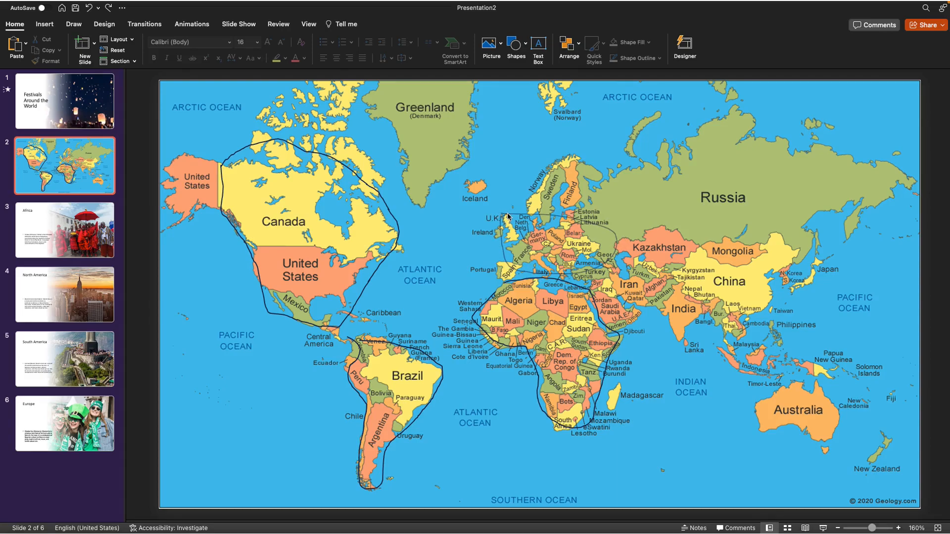
pyautogui.click(507, 216)
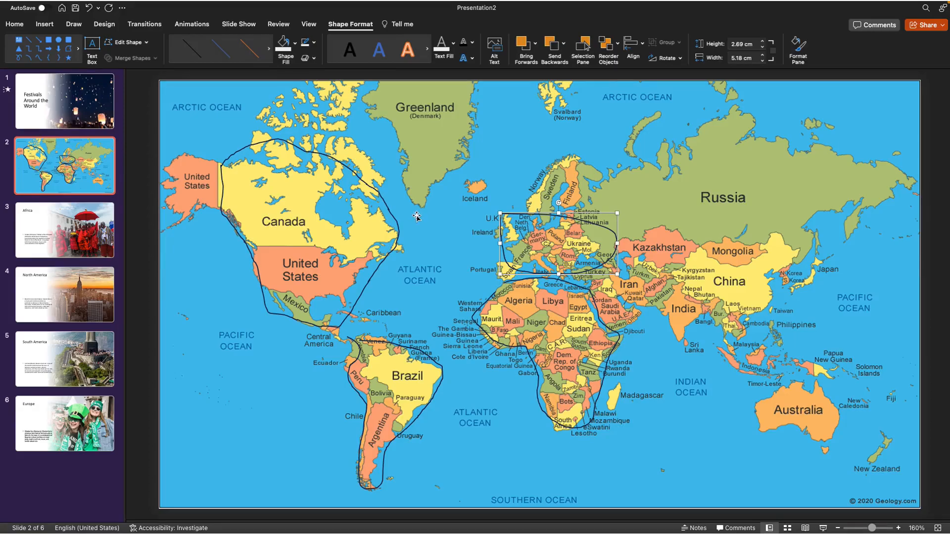
pyautogui.moveTo(332, 228); pyautogui.dragTo(321, 157)
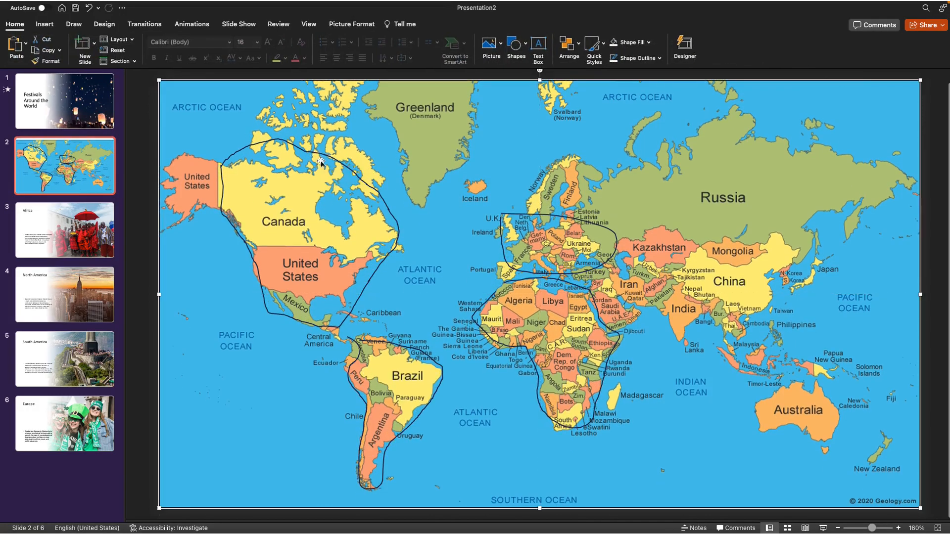
# Try to duplicate the world map picture and align the copy over the original
pyautogui.click(297, 147)
pyautogui.click(326, 144)
pyautogui.press('super+d')
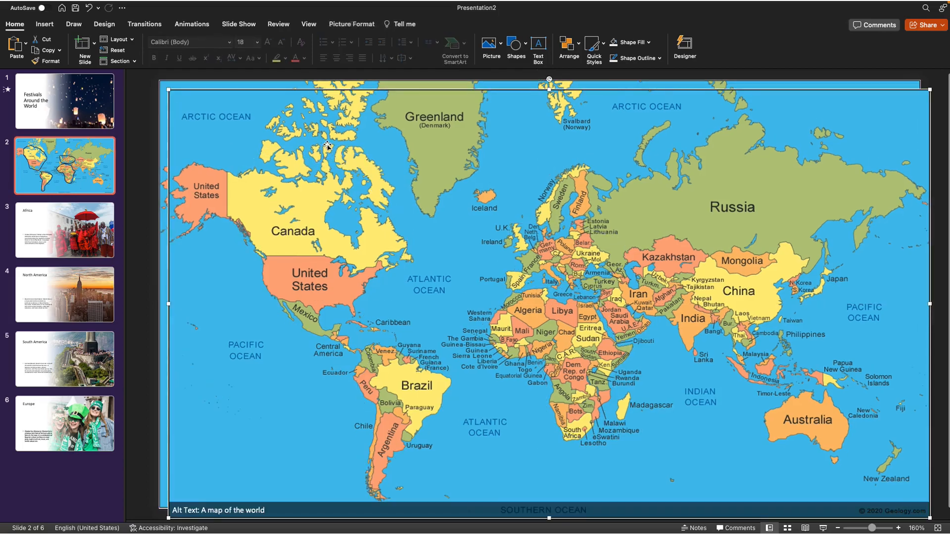
pyautogui.moveTo(325, 148)
pyautogui.mouseDown()
pyautogui.moveTo(362, 181)
pyautogui.moveTo(313, 140)
pyautogui.mouseUp()
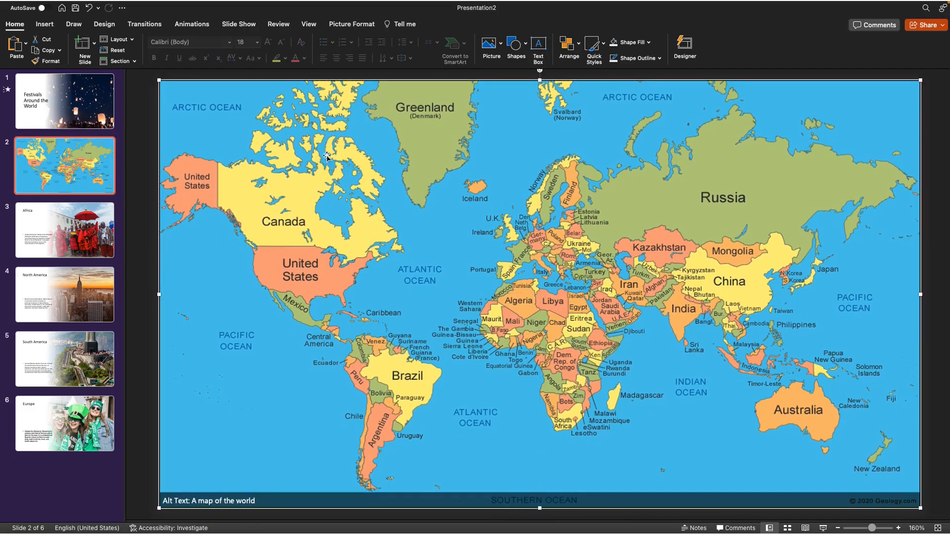
pyautogui.click(90, 10)
pyautogui.click(91, 10)
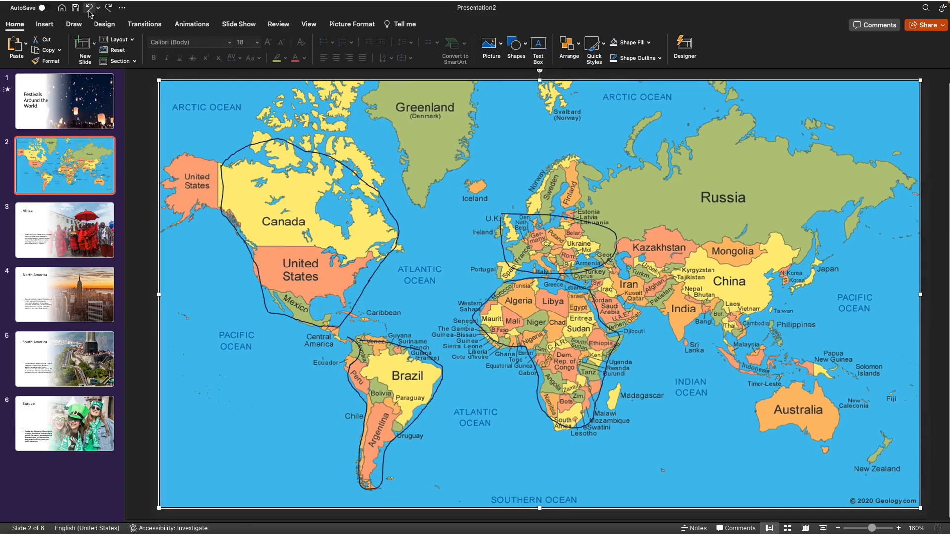
# Link the North America outline to the slide titled "4. North America" in this document
pyautogui.click(265, 143)
pyautogui.rightClick(265, 142)
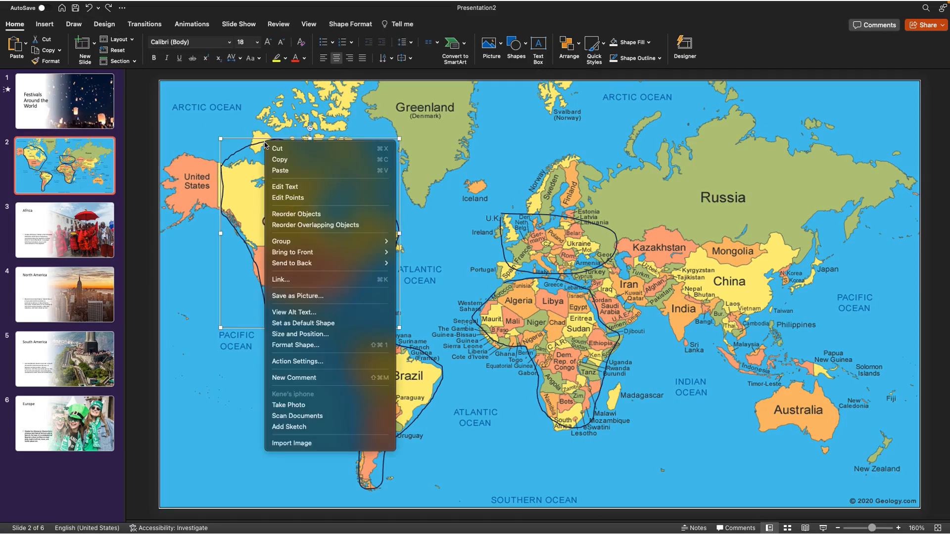
pyautogui.click(305, 280)
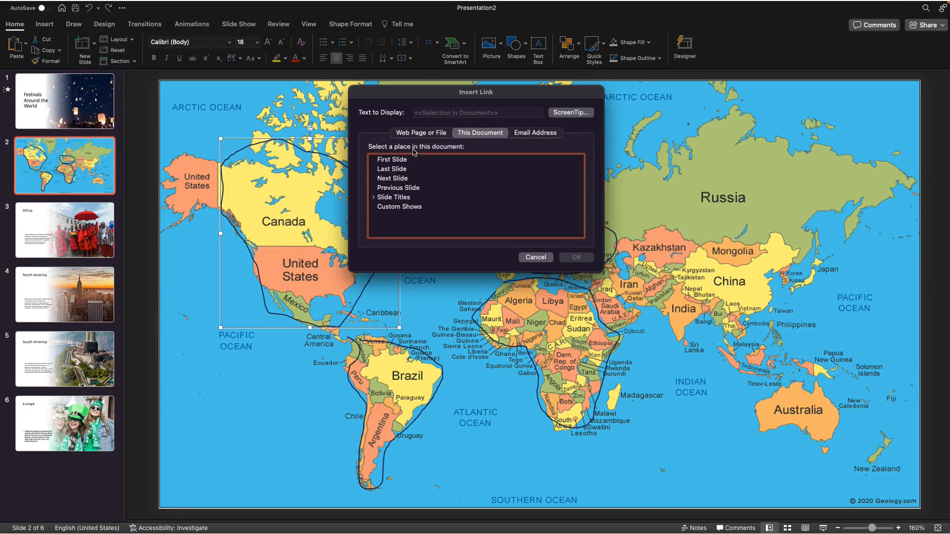
pyautogui.click(419, 133)
pyautogui.click(472, 135)
pyautogui.click(374, 198)
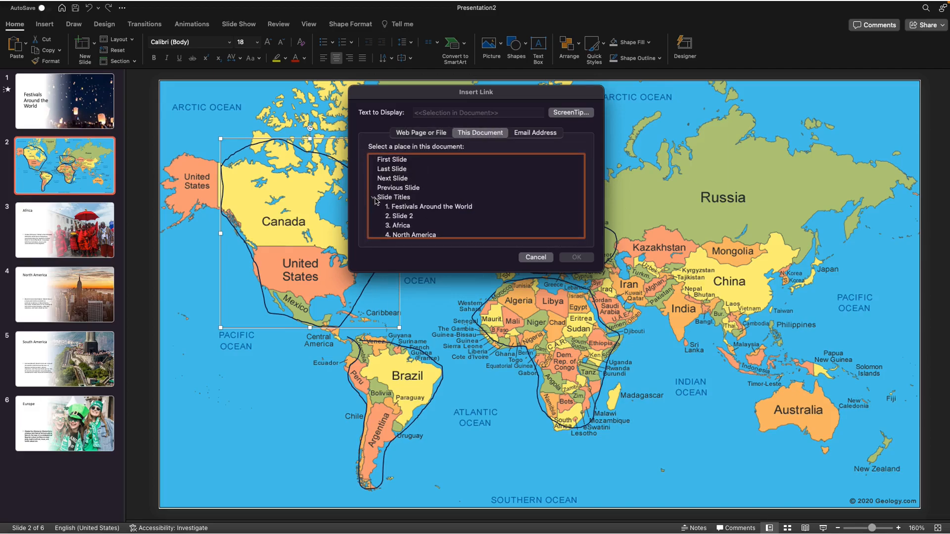
pyautogui.scroll(-3, 408, 210)
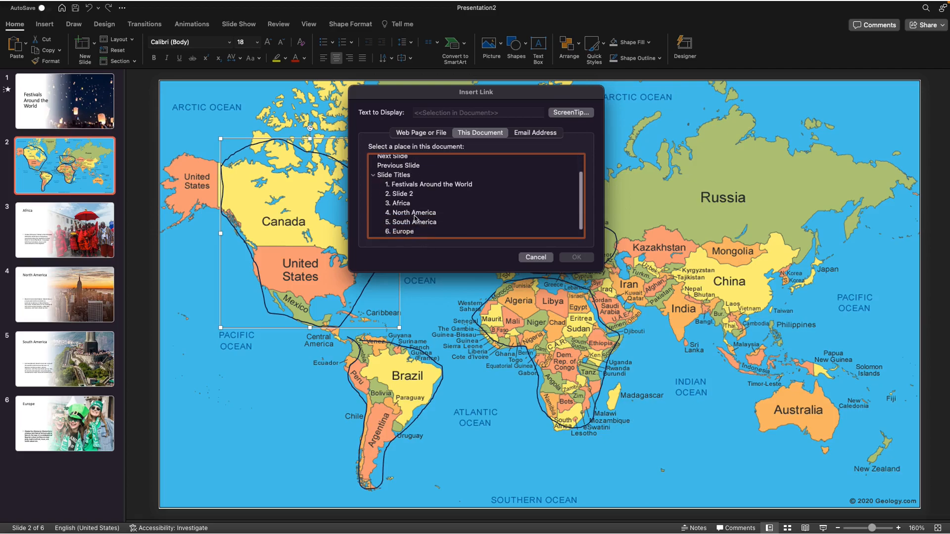
pyautogui.click(414, 209)
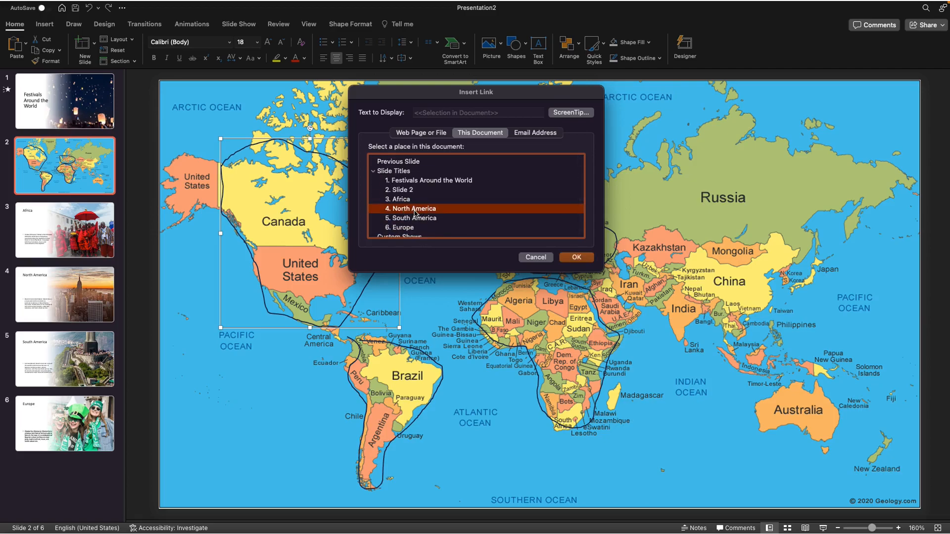
pyautogui.click(575, 257)
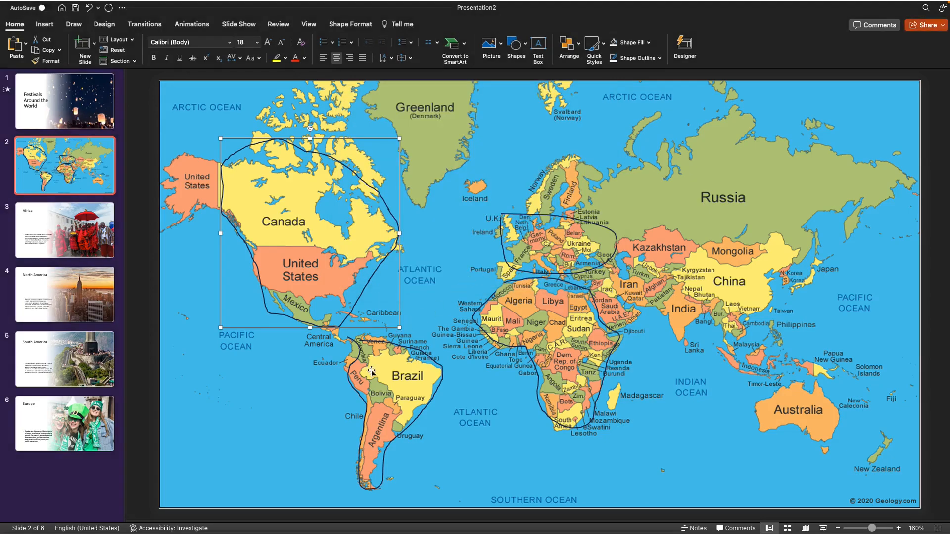
# Try to link the freeform outline around South America to the slide titled "5. South America" in this document
pyautogui.click(378, 344)
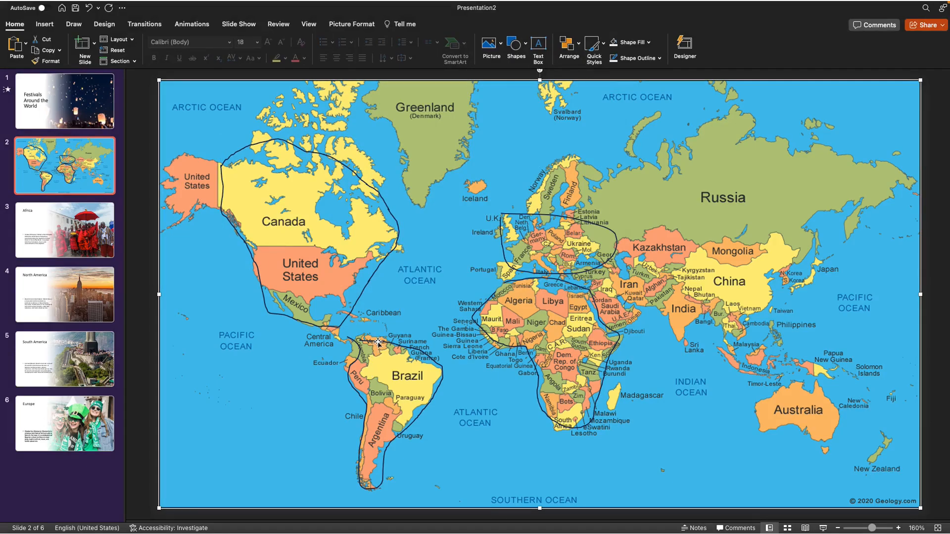
pyautogui.click(378, 343)
pyautogui.click(414, 341)
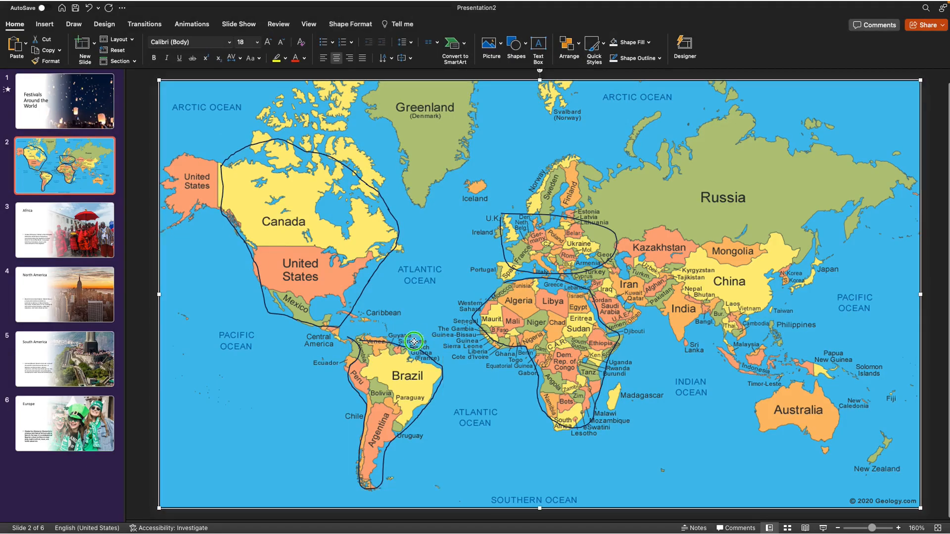
pyautogui.rightClick(413, 341)
pyautogui.click(444, 366)
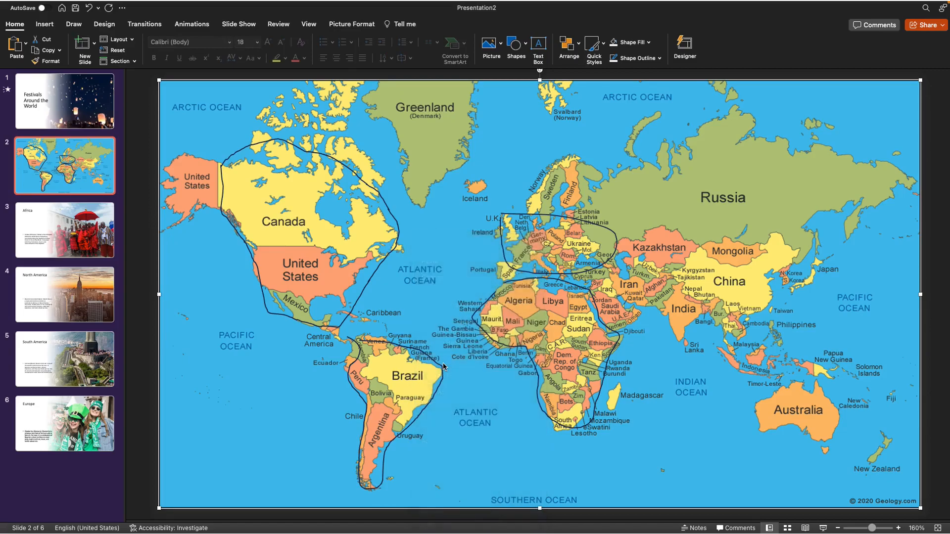
pyautogui.click(374, 198)
pyautogui.scroll(-2, 406, 212)
pyautogui.click(408, 228)
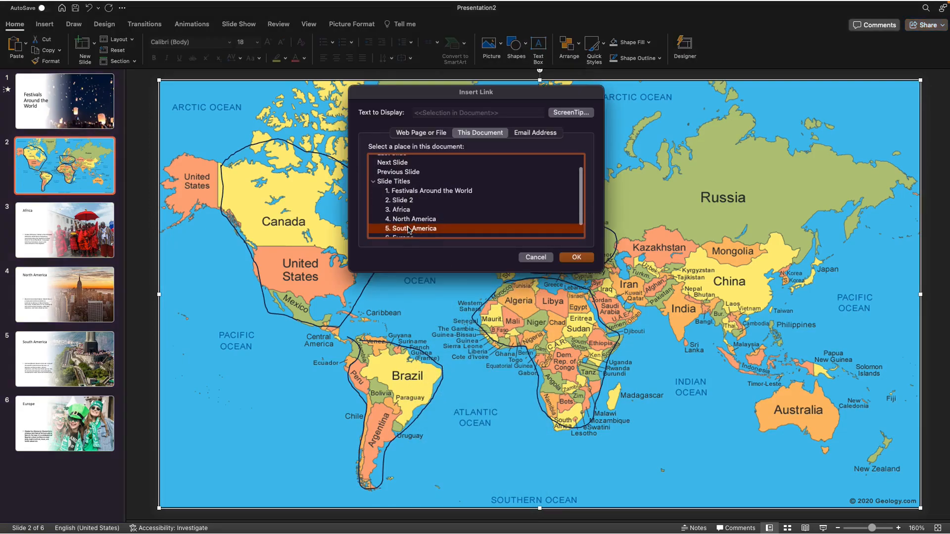
pyautogui.click(576, 258)
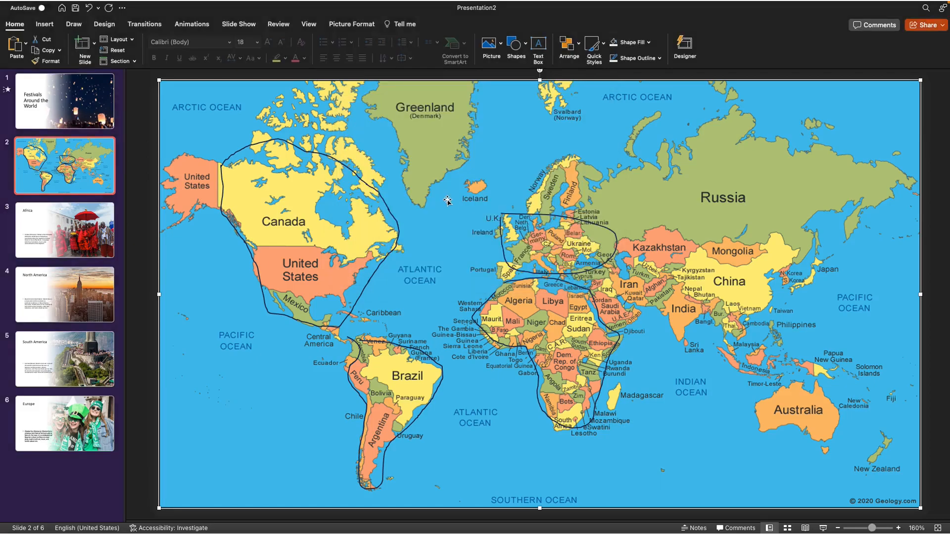
# Link the freeform outline around Europe to the slide titled "6. Europe" in this document
pyautogui.click(570, 221)
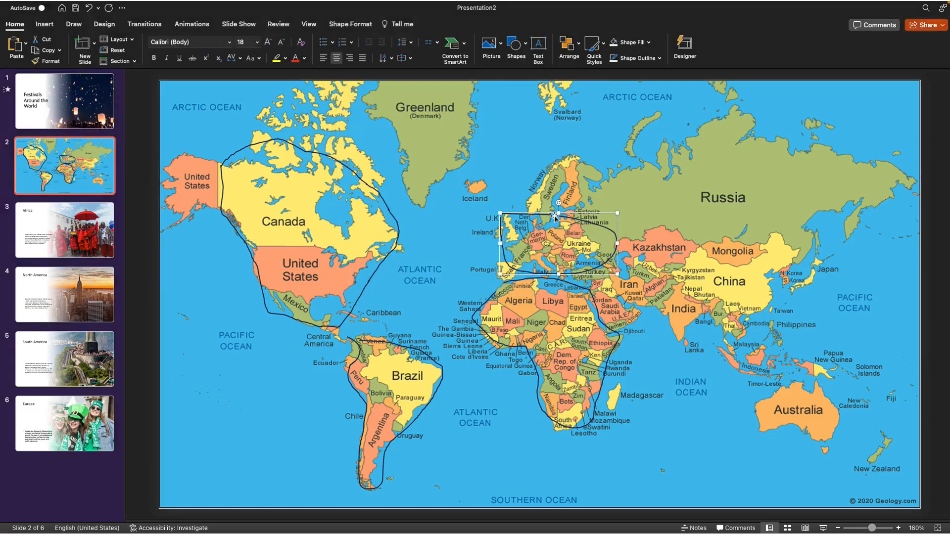
pyautogui.rightClick(554, 216)
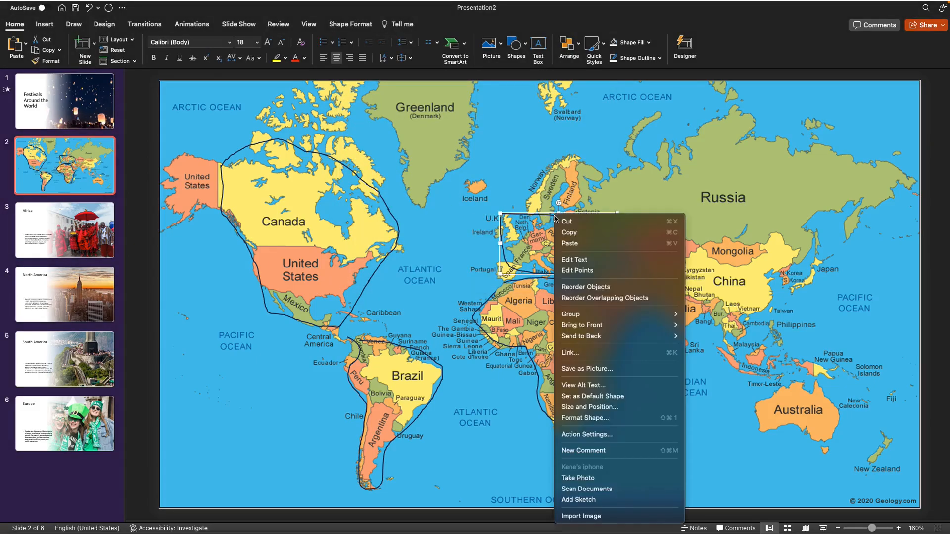
pyautogui.click(577, 356)
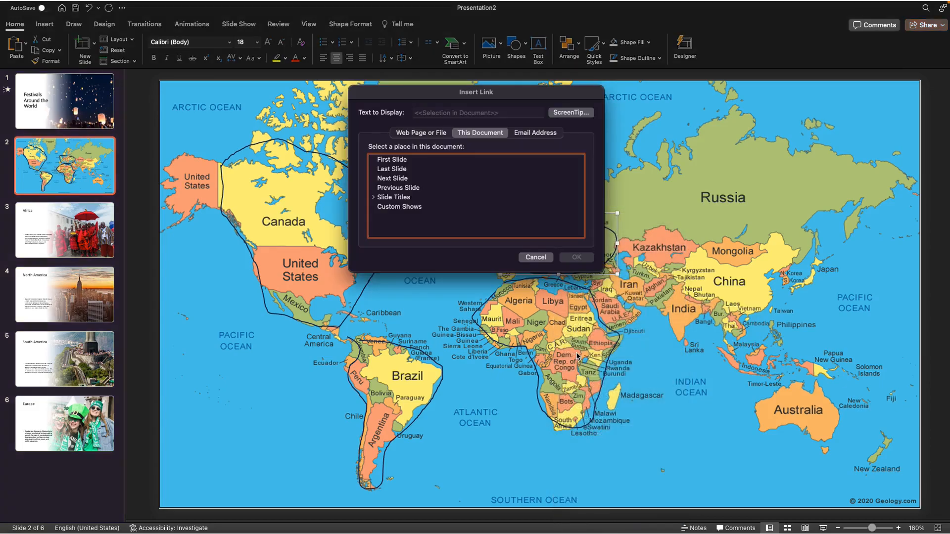
pyautogui.click(374, 197)
pyautogui.scroll(-1, 395, 216)
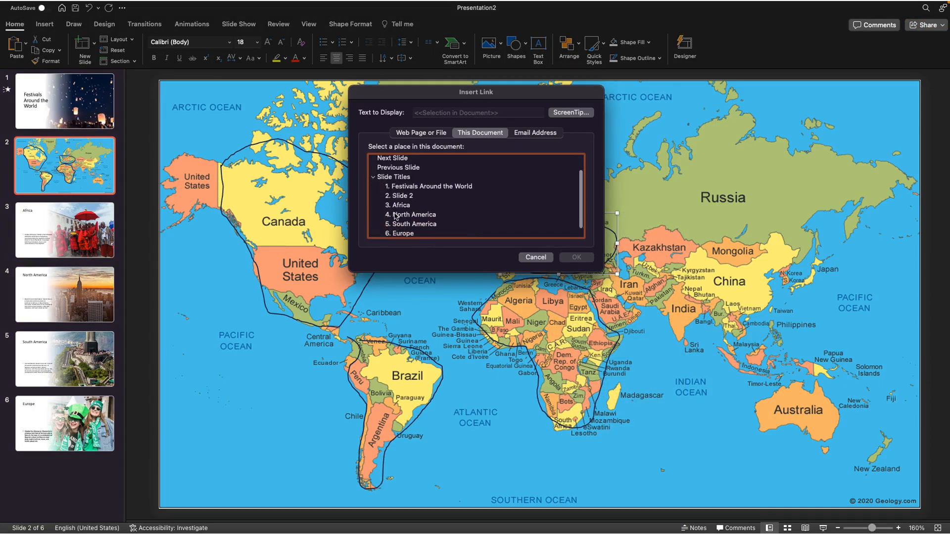
pyautogui.click(410, 236)
pyautogui.click(576, 257)
pyautogui.click(532, 286)
pyautogui.click(595, 307)
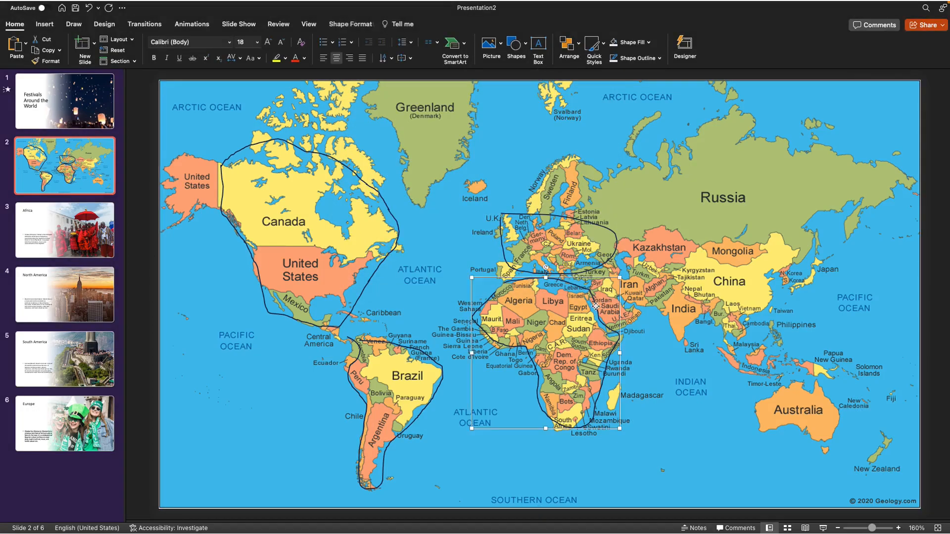
pyautogui.click(596, 307)
pyautogui.hotkey('ctrl', 'd')
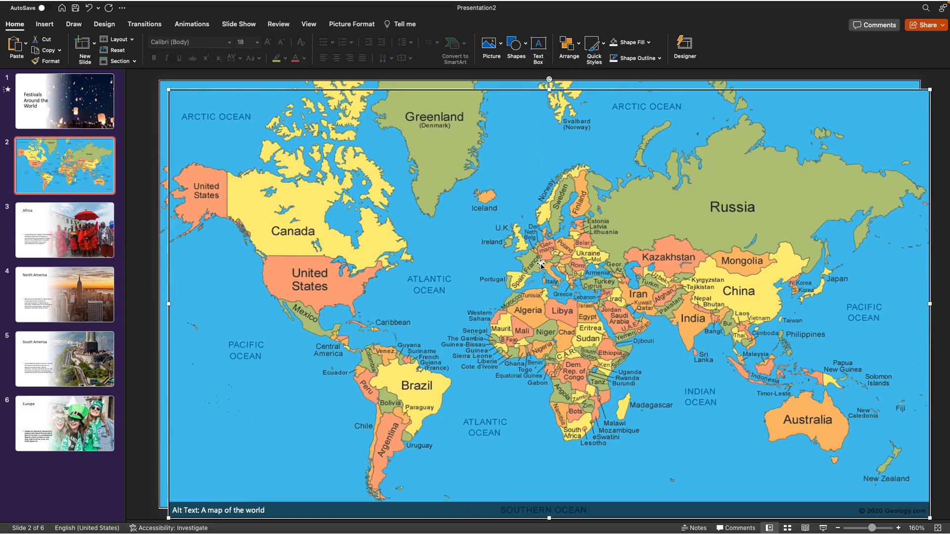
pyautogui.click(89, 8)
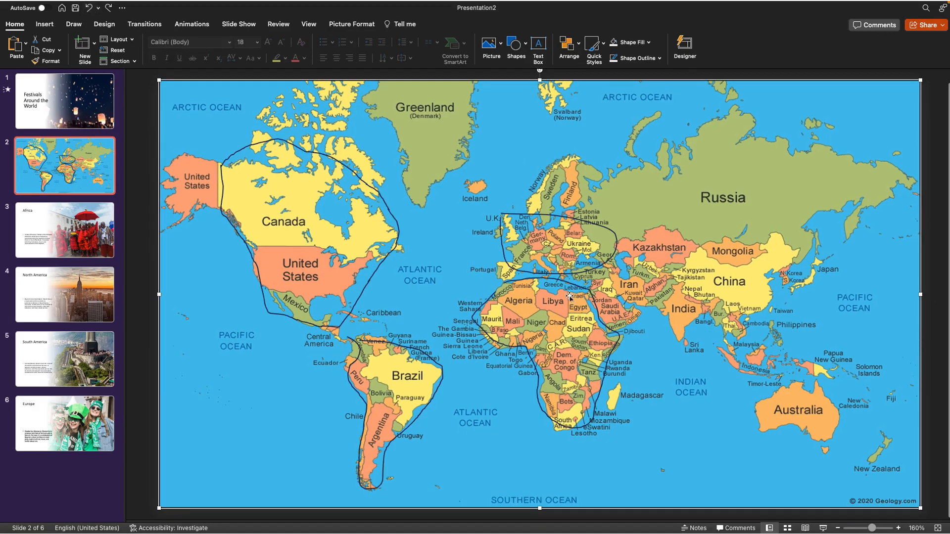
# Link the freeform outline around Africa to the slide titled "3. Africa" in this document
pyautogui.click(619, 338)
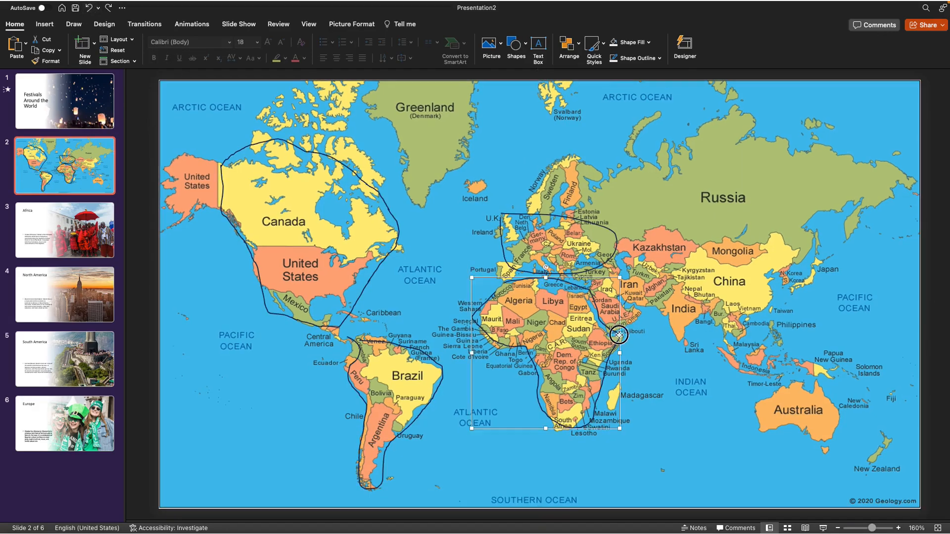
pyautogui.rightClick(619, 338)
pyautogui.click(636, 359)
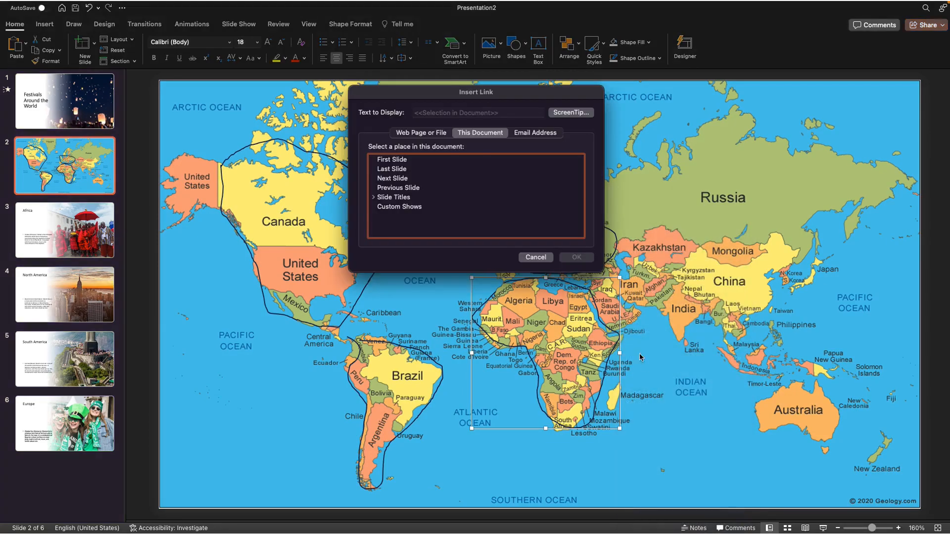
pyautogui.click(372, 199)
pyautogui.scroll(-1, 396, 208)
pyautogui.click(395, 205)
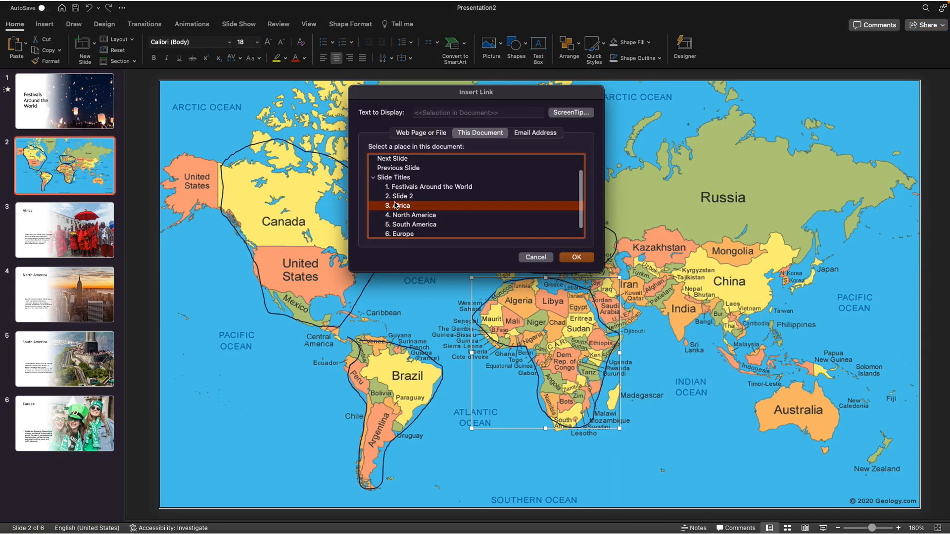
pyautogui.click(576, 258)
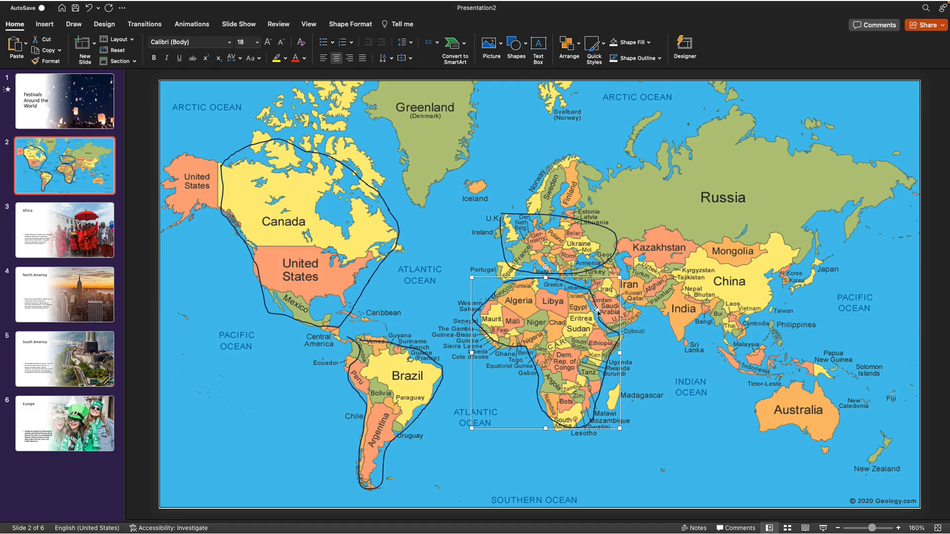
pyautogui.click(333, 158)
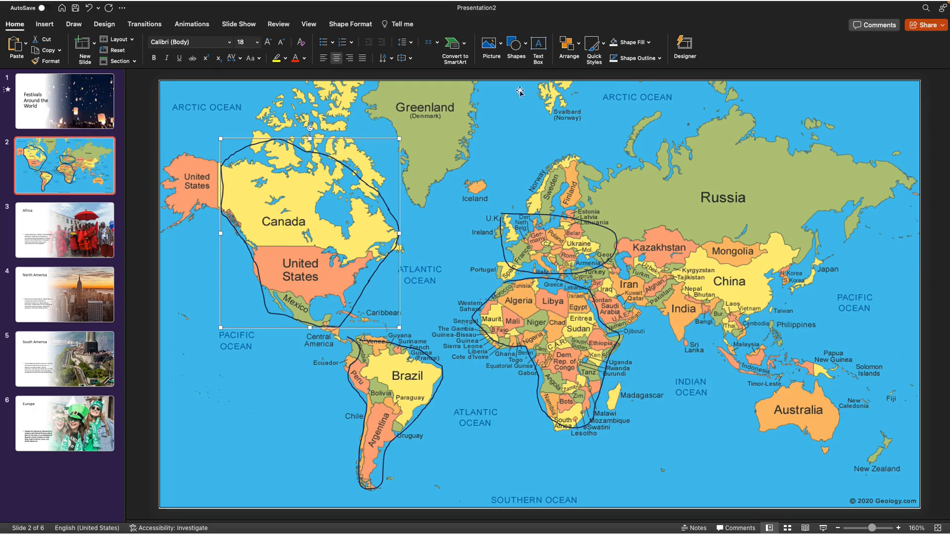
pyautogui.click(355, 141)
pyautogui.click(338, 222)
pyautogui.moveTo(354, 148); pyautogui.dragTo(353, 161)
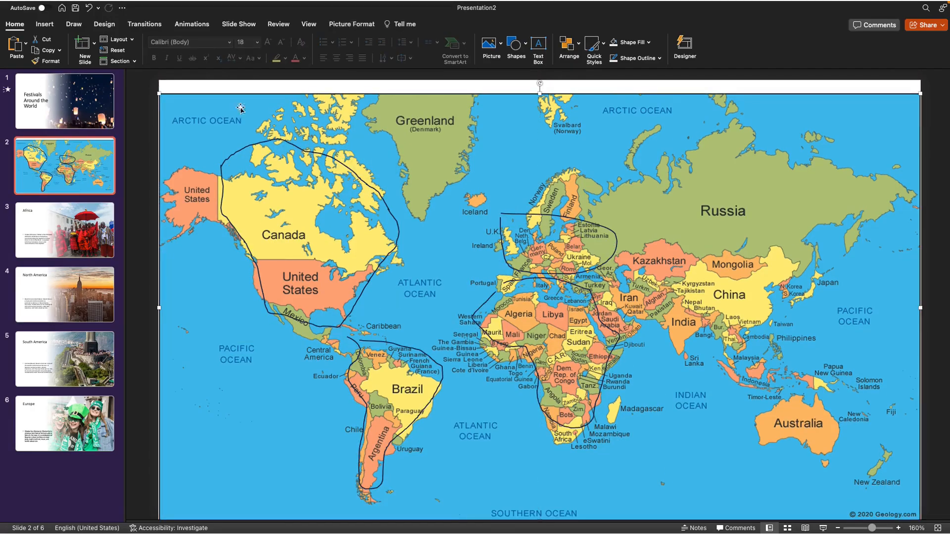
pyautogui.click(89, 7)
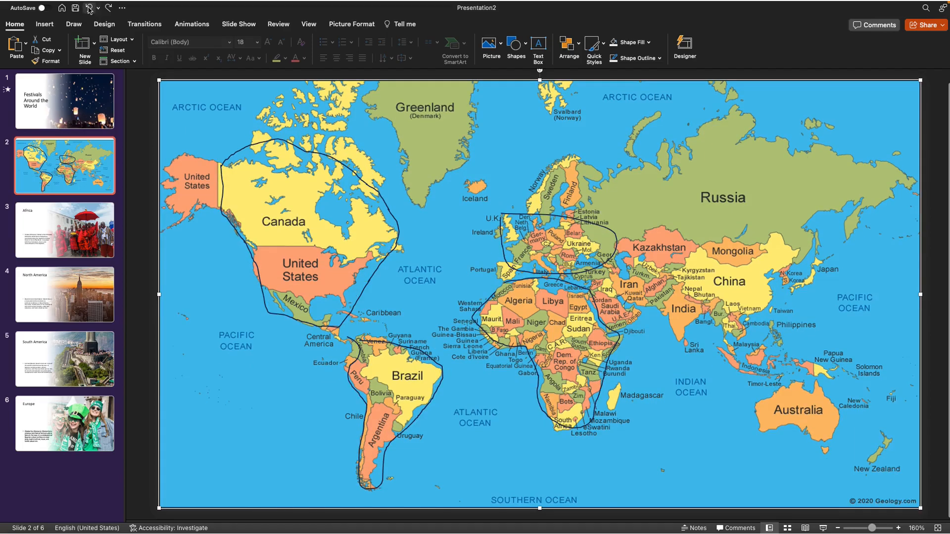
# Move the North America freeform slightly upward on the map and set its shape outline to No Outline
pyautogui.click(269, 146)
pyautogui.click(266, 133)
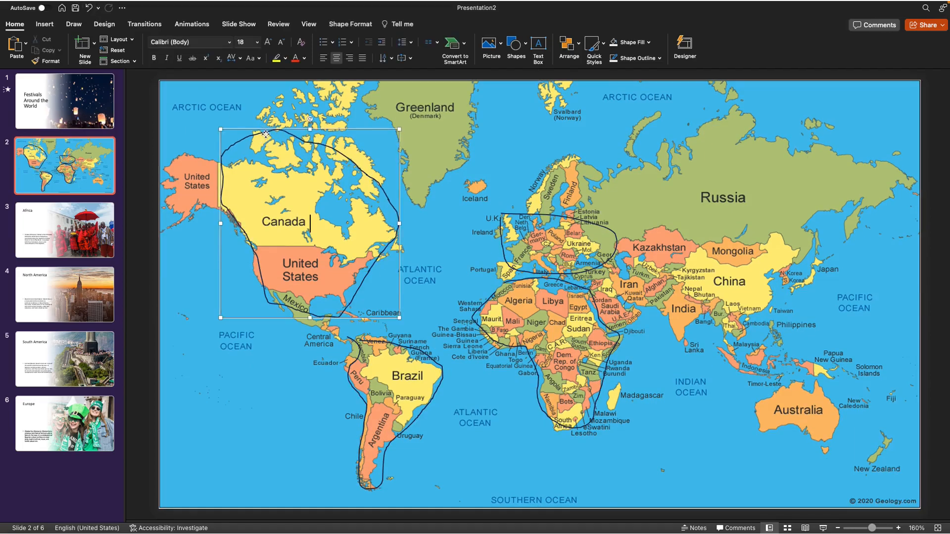
pyautogui.click(266, 131)
pyautogui.click(102, 24)
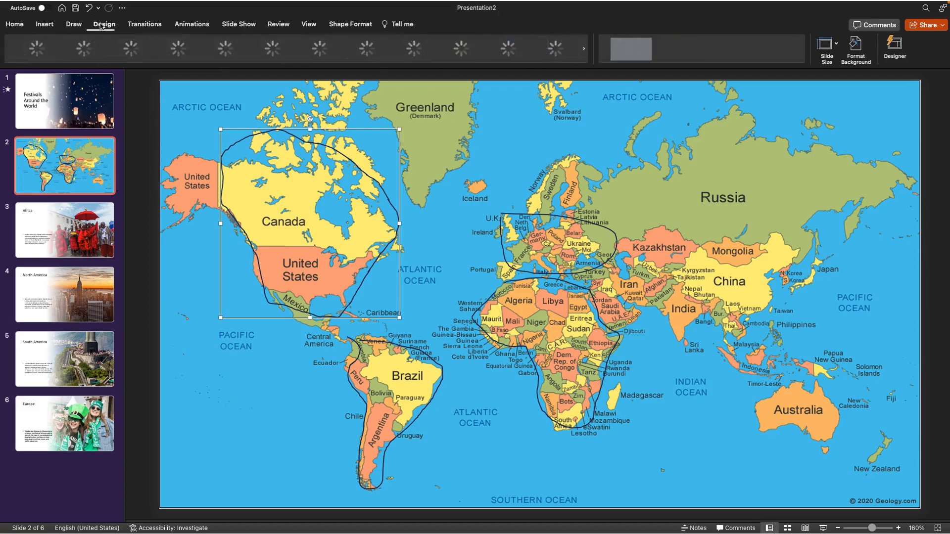
pyautogui.click(49, 26)
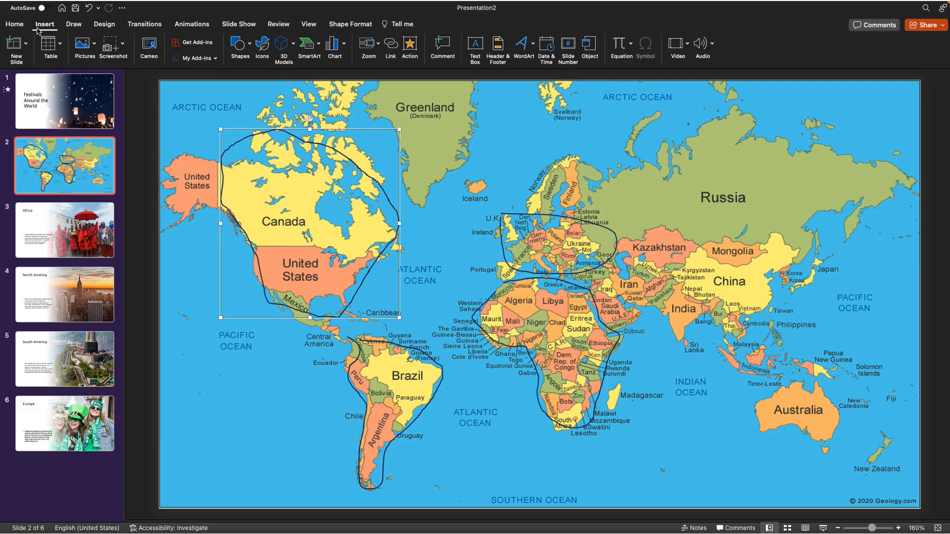
pyautogui.click(15, 26)
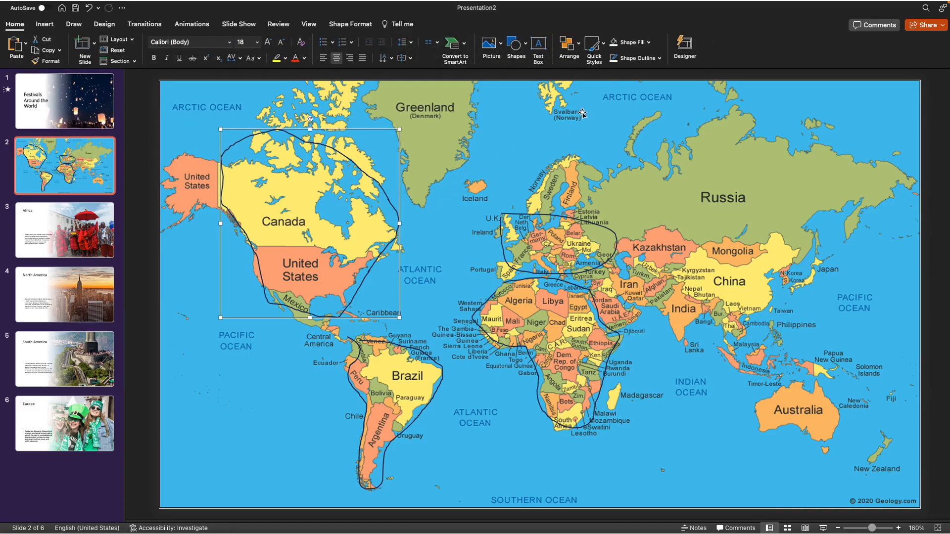
pyautogui.click(659, 58)
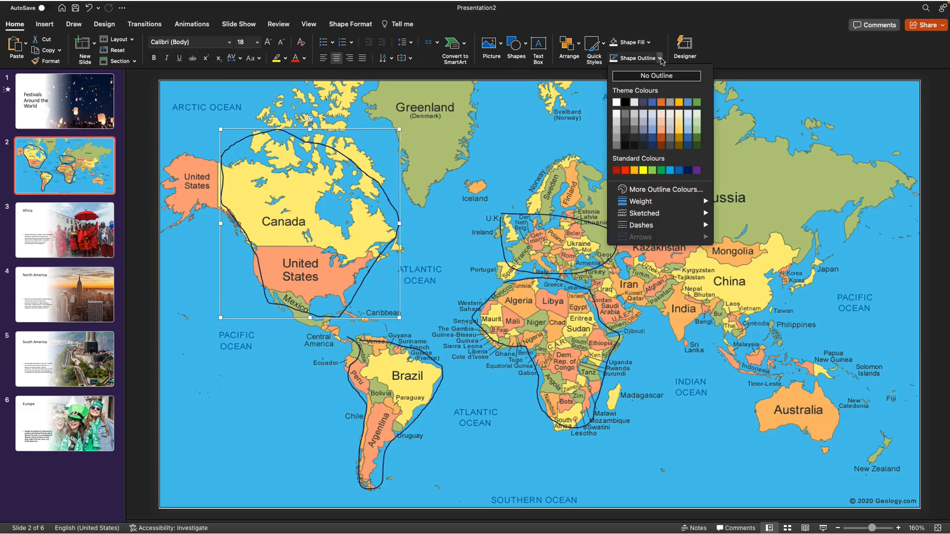
pyautogui.click(657, 76)
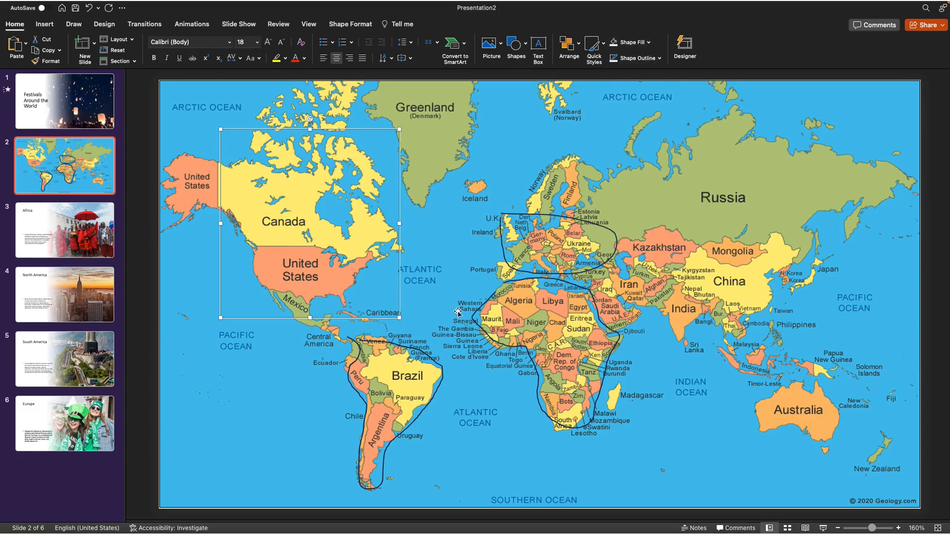
# Set the shape outline of the South America freeform to No Outline
pyautogui.click(421, 355)
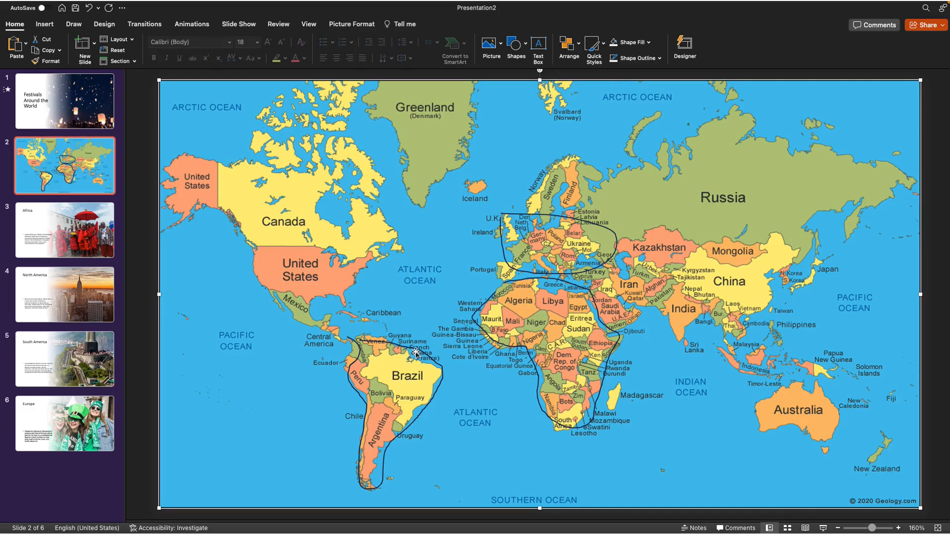
pyautogui.click(414, 352)
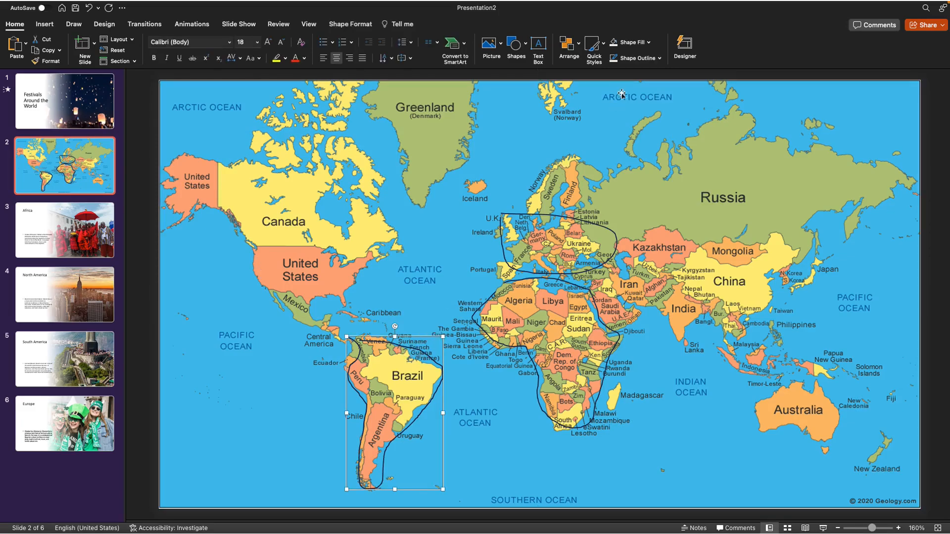
pyautogui.click(660, 58)
pyautogui.click(656, 76)
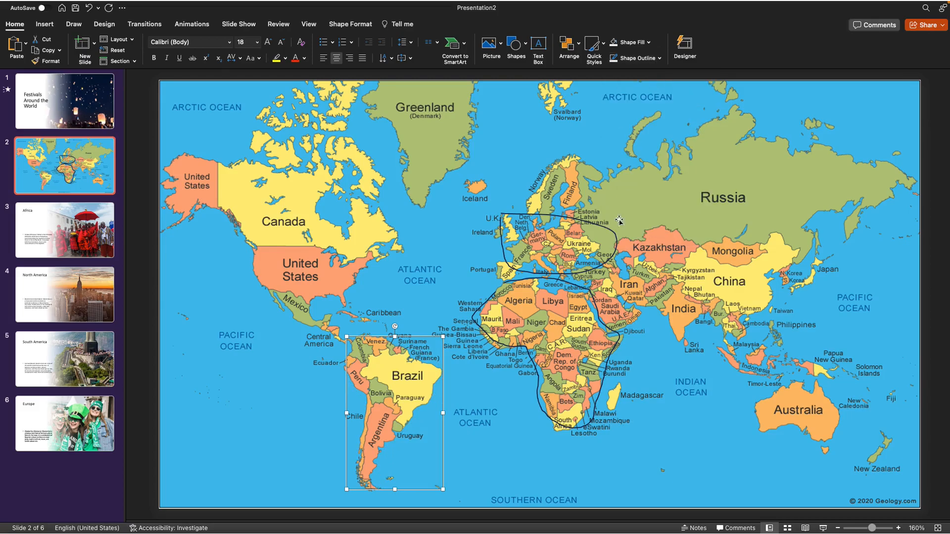
# Remove the visible line from the freeform around Europe
pyautogui.click(606, 229)
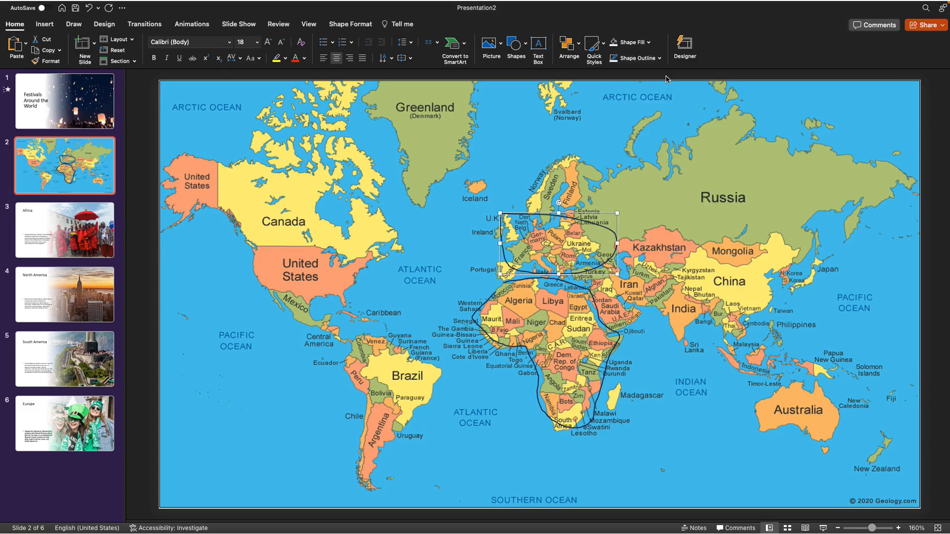